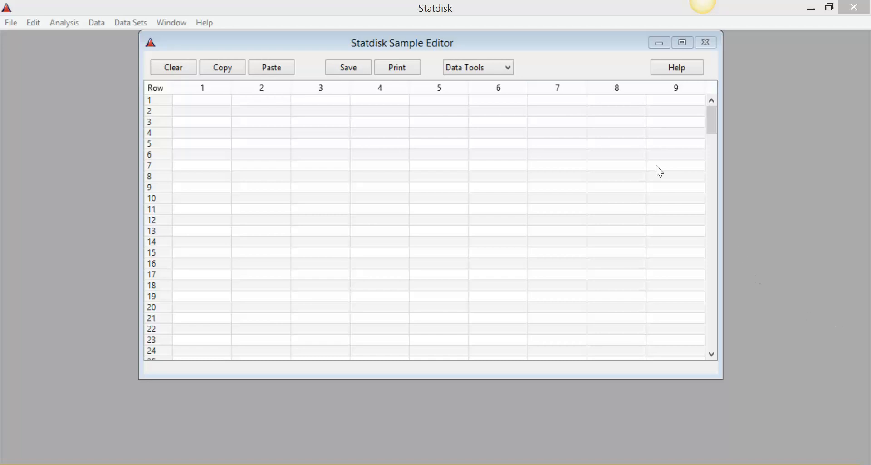
- Add 1 column to the empty sample editor grid
left_click(507, 68)
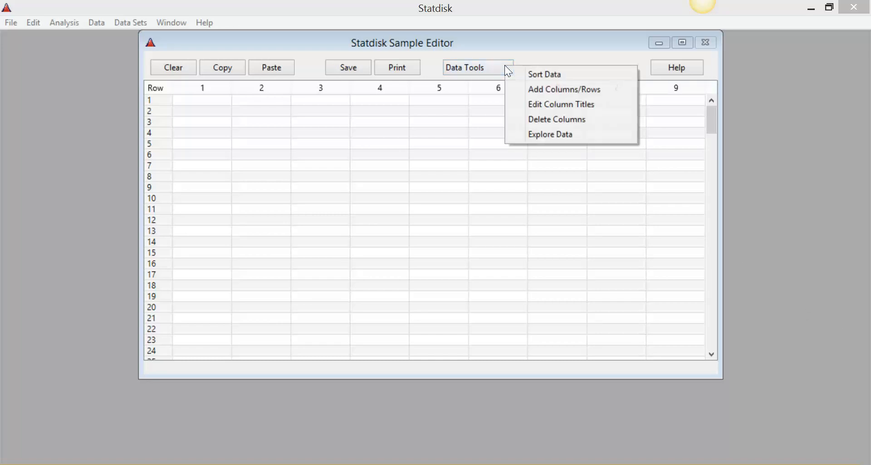
left_click(539, 91)
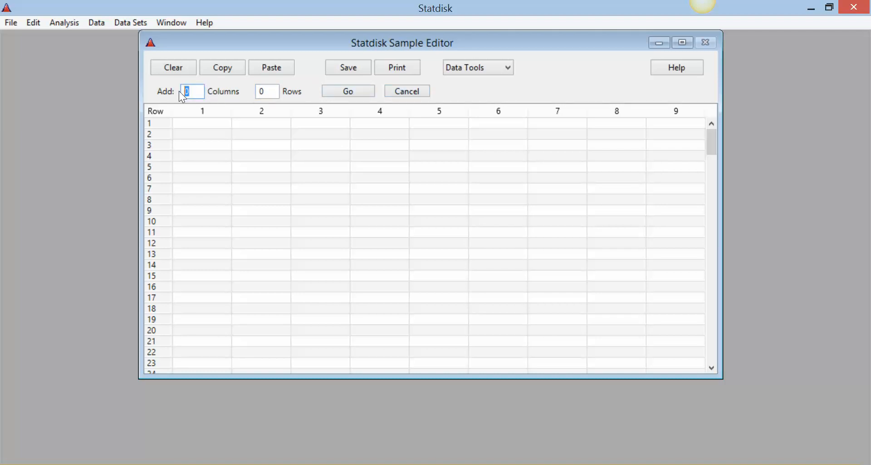
type("1")
left_click(339, 95)
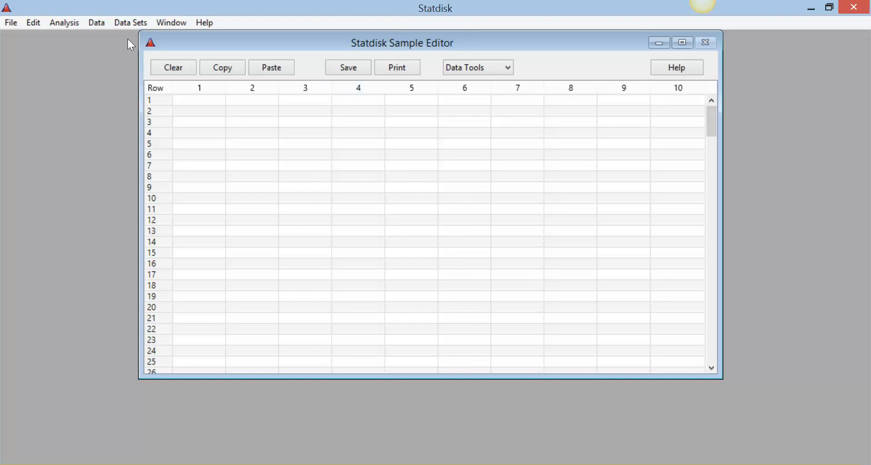
- Generate a uniform random sample of size 2254 with minimum 1, maximum 1689 and 0 decimals
left_click(102, 22)
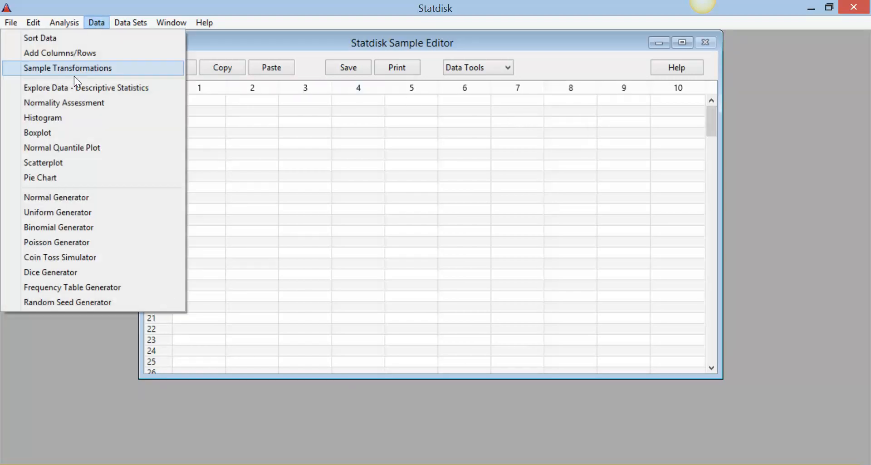
left_click(80, 210)
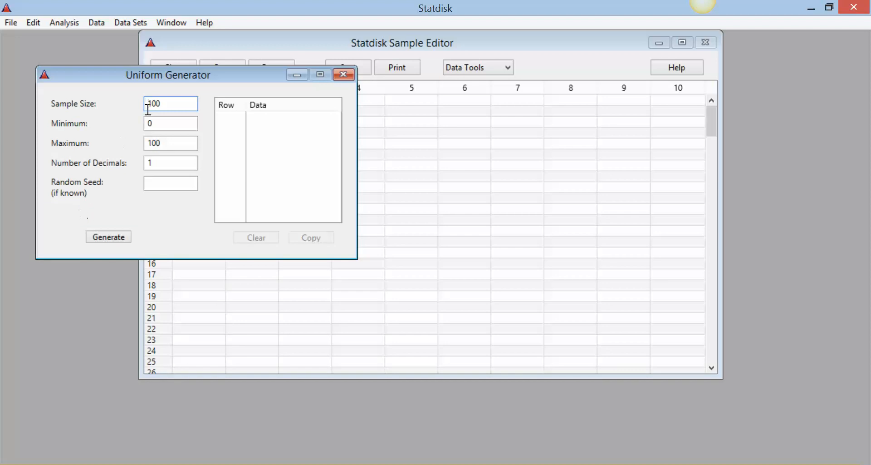
left_click_drag(163, 104, 143, 107)
type("2254")
left_click_drag(151, 123, 140, 122)
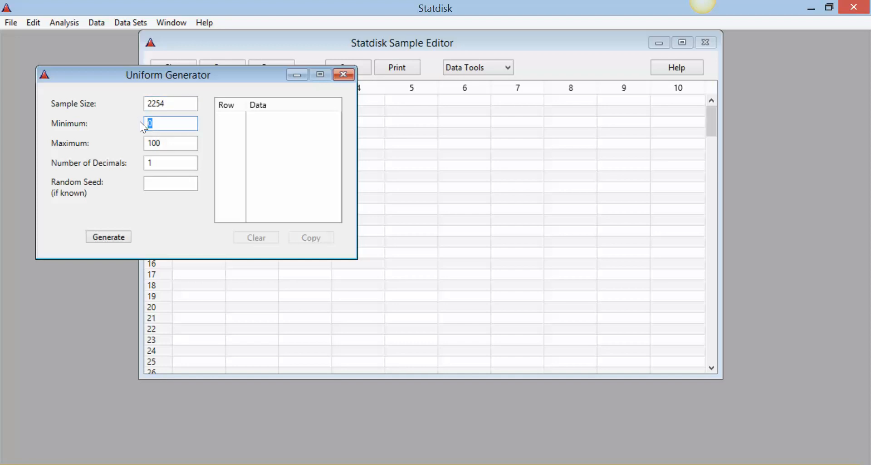
type("1")
left_click_drag(162, 143, 147, 144)
type("1689")
left_click(149, 162)
type("0")
left_click(116, 235)
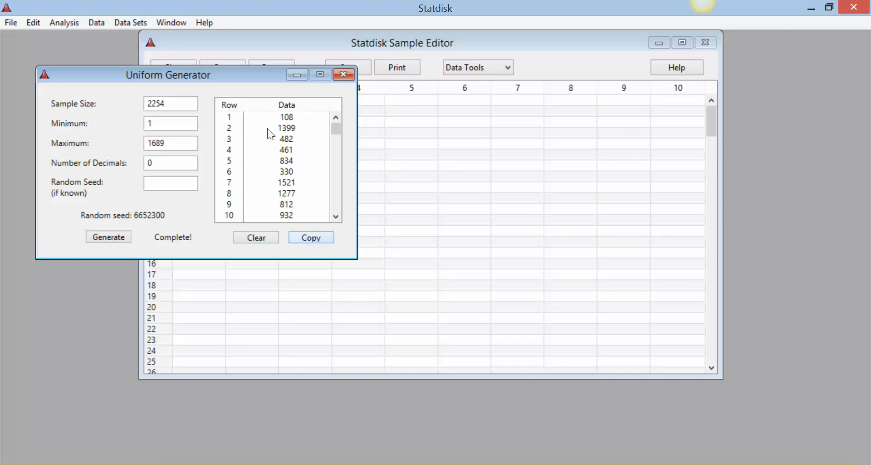
- Paste the generated uniform sample into column 1 of the sample editor, starting at row 1
left_click_drag(250, 78, 558, 105)
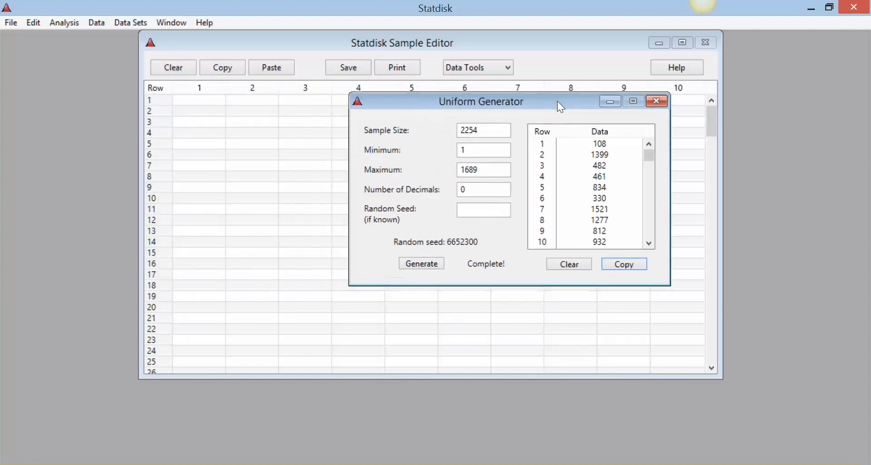
left_click(204, 102)
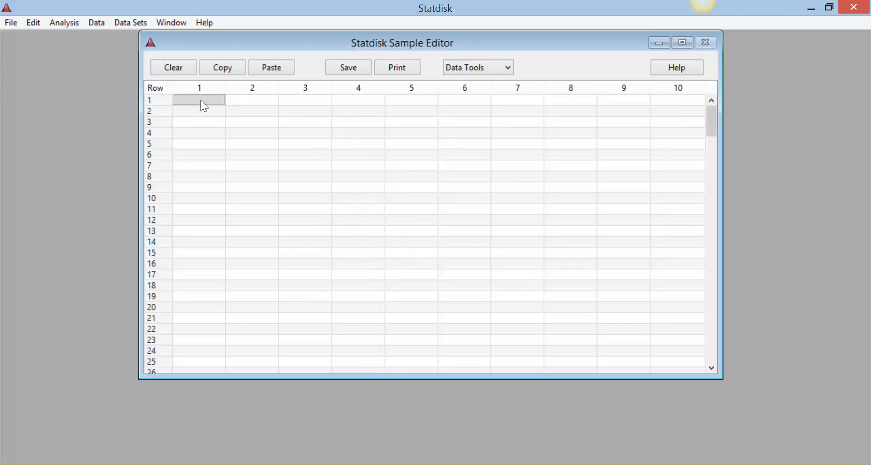
right_click(201, 100)
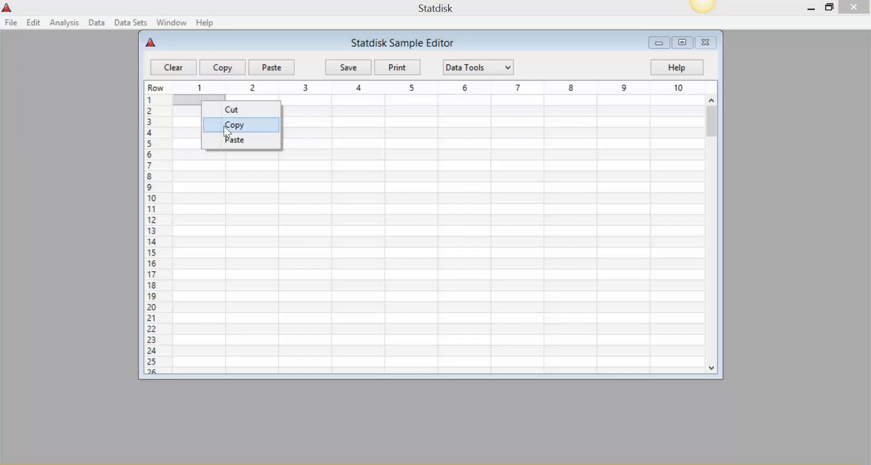
left_click(230, 139)
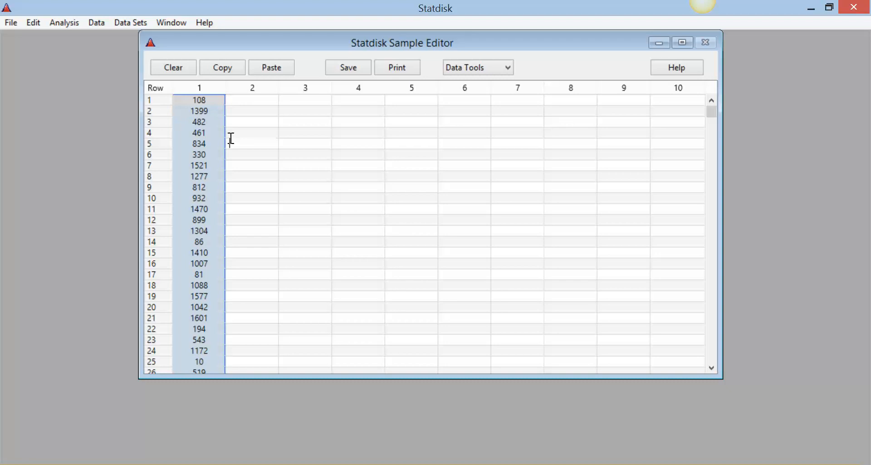
- Generate a second uniform sample in a new generator with size 2254, minimum 1, maximum 1689 and 0 decimals
left_click(99, 23)
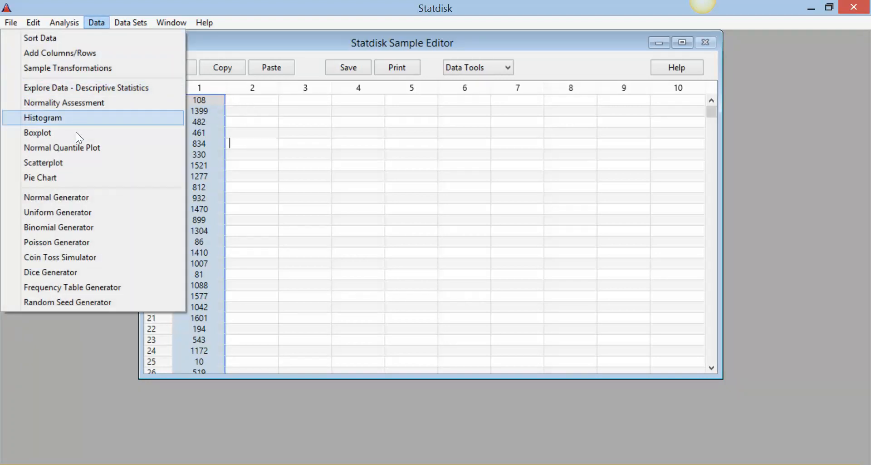
left_click(74, 213)
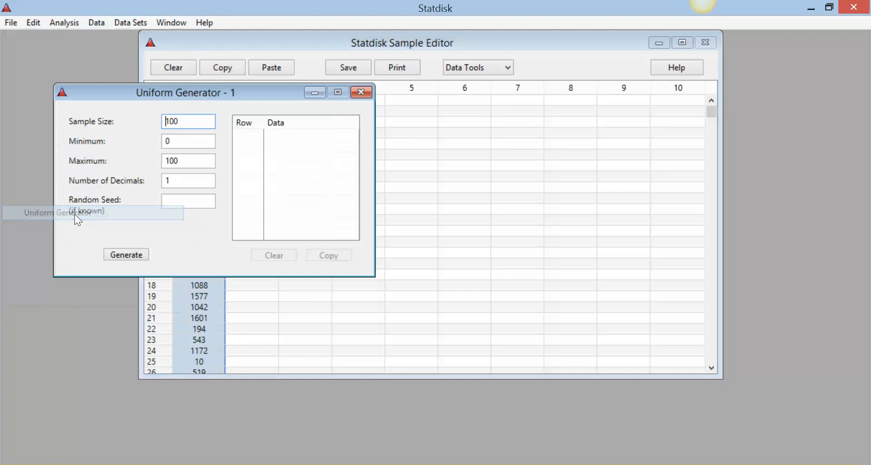
left_click_drag(189, 122, 160, 119)
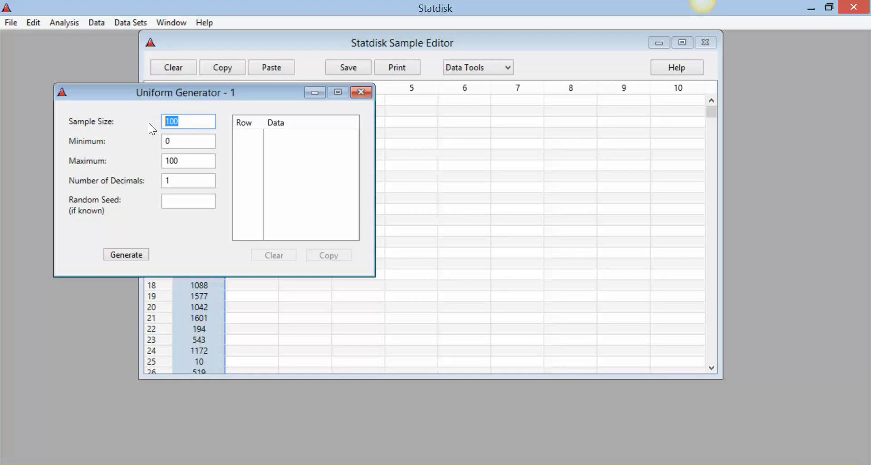
type("2254")
double_click(167, 141)
type("1")
left_click_drag(181, 161, 157, 161)
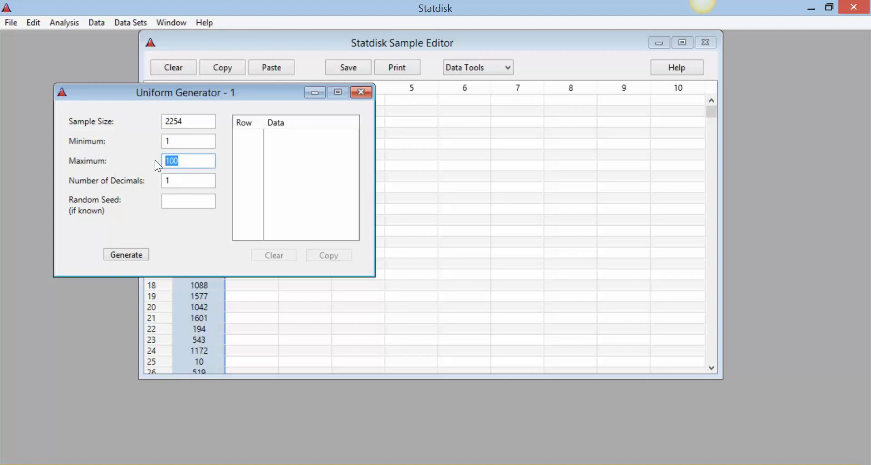
type("1689")
double_click(173, 180)
type("0")
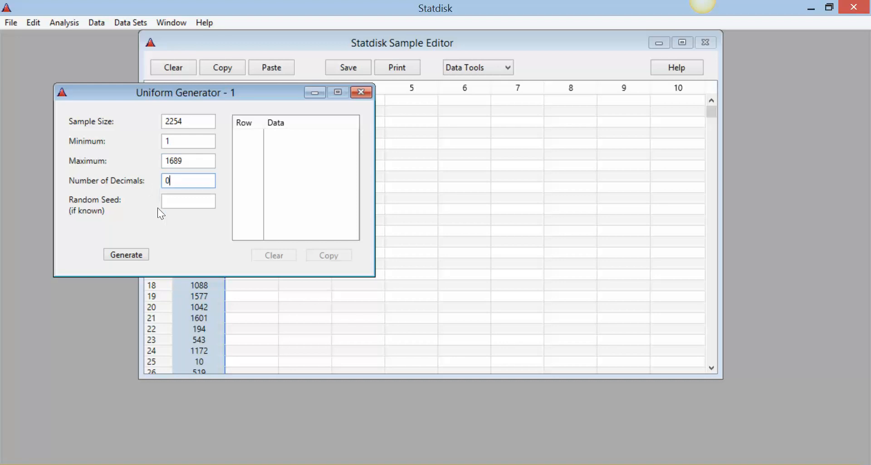
left_click(129, 254)
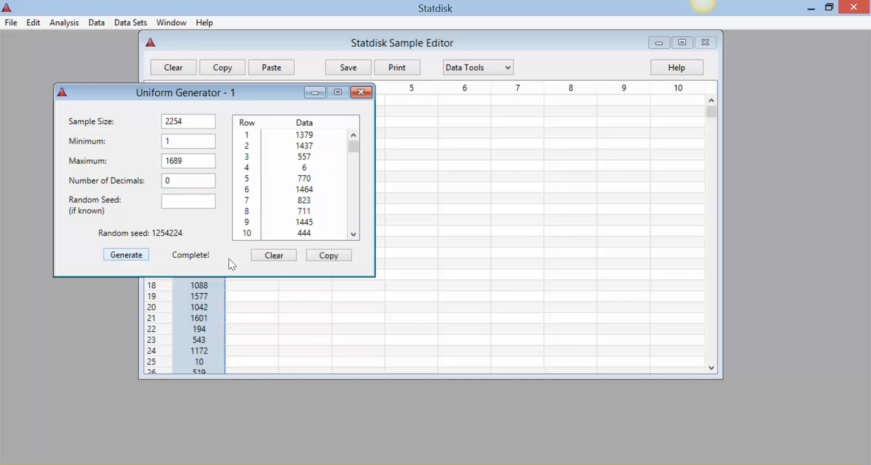
- Copy the second generated sample into column 2 of the sample editor, starting at row 1
left_click(323, 256)
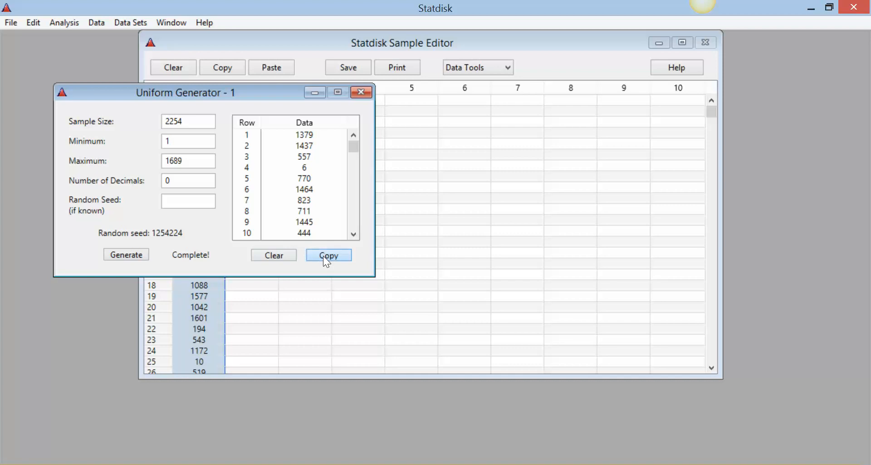
left_click_drag(258, 96, 621, 127)
left_click(255, 100)
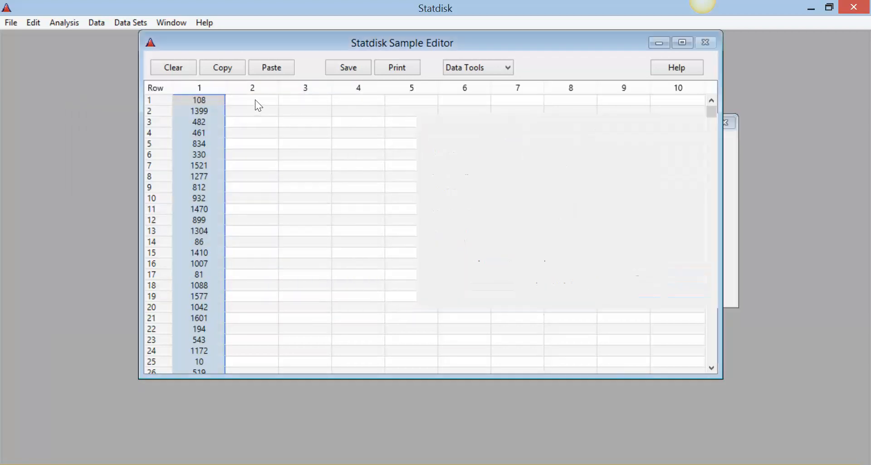
left_click(254, 100)
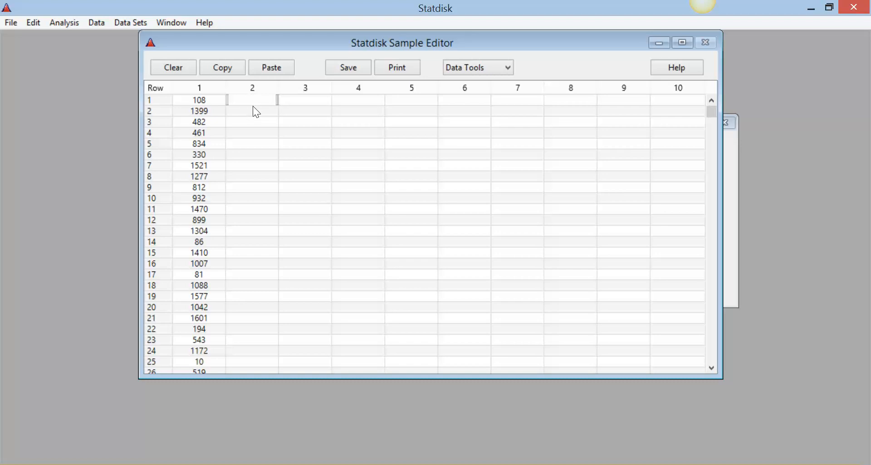
left_click(255, 98)
right_click(256, 100)
left_click(279, 139)
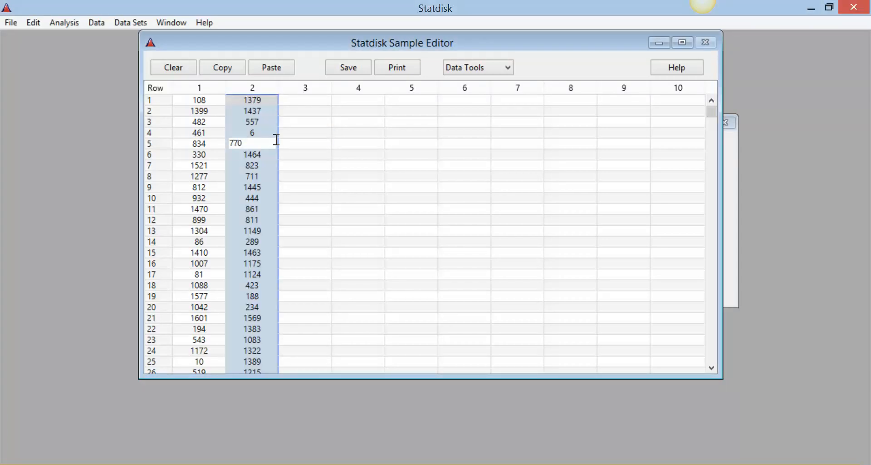
- Generate a third uniform sample for column 3 with size 2254, minimum 1, maximum 1689 and 0 decimals
left_click(301, 104)
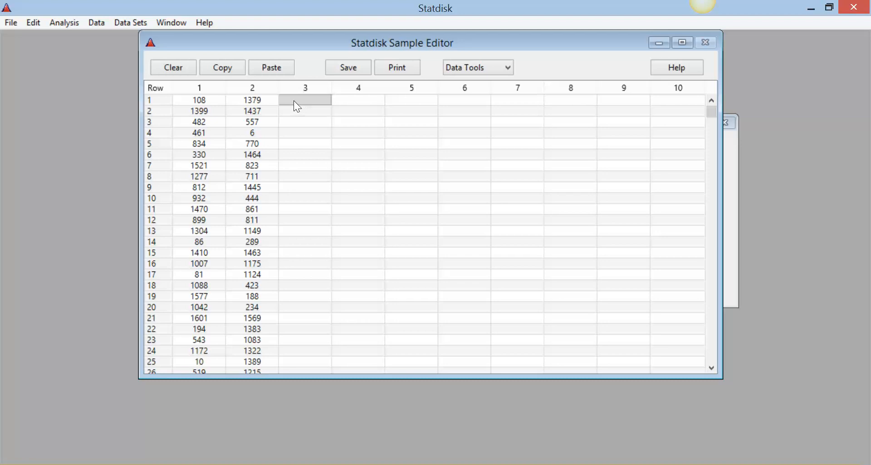
left_click(101, 24)
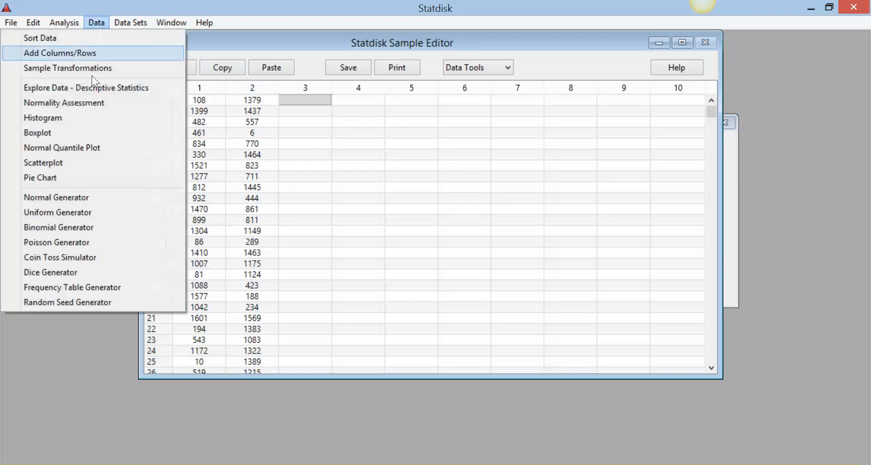
left_click(81, 210)
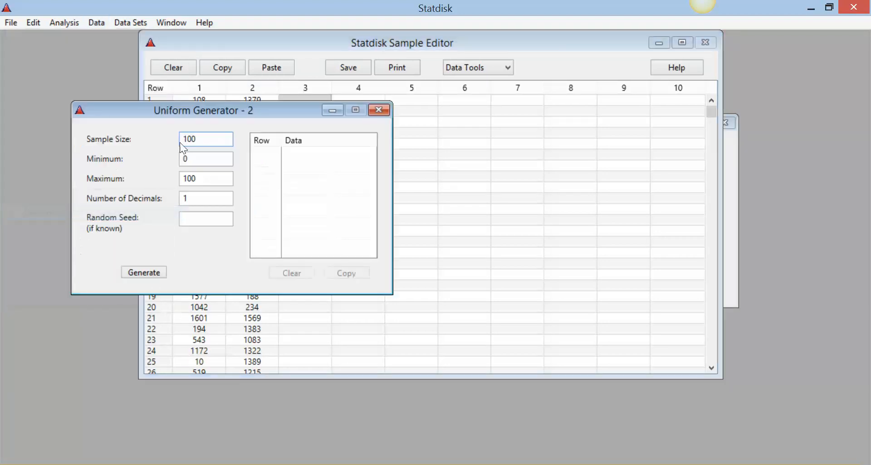
left_click_drag(199, 140, 178, 140)
type("2254")
key("Tab")
type("1")
key("Tab")
type("1689")
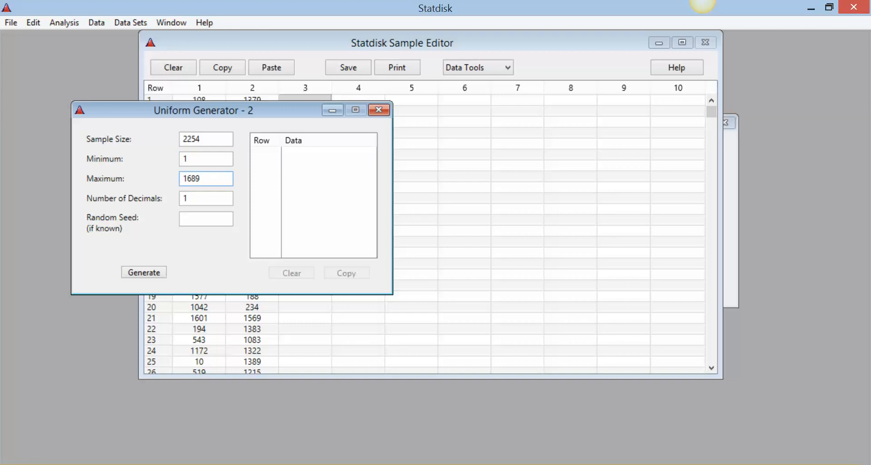
key("Tab")
type("0")
left_click(157, 271)
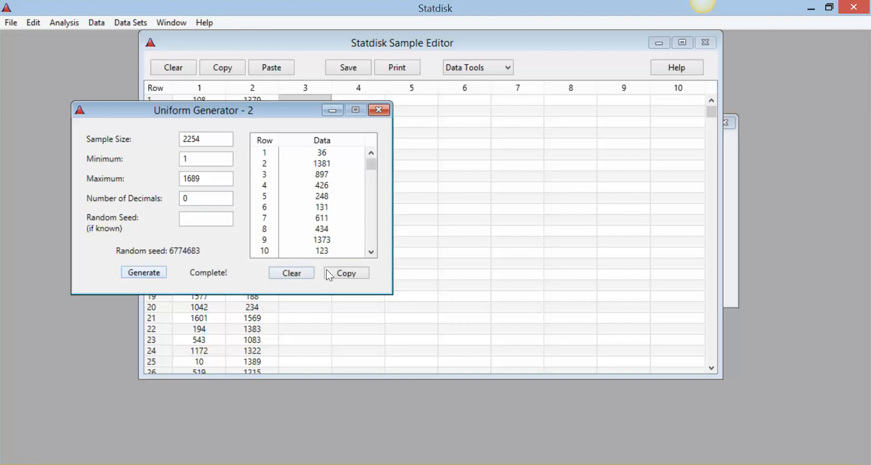
- Copy the third generated sample into column 3 from row 1 and close its generator window
left_click(347, 274)
left_click_drag(292, 114, 569, 134)
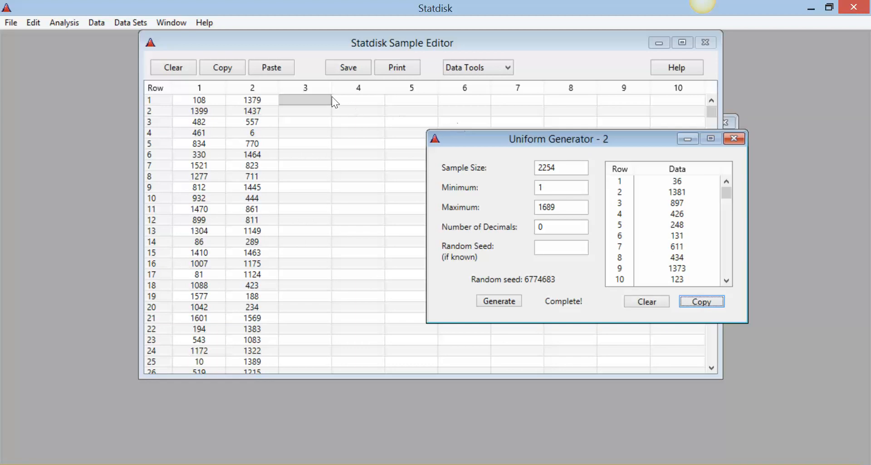
right_click(301, 102)
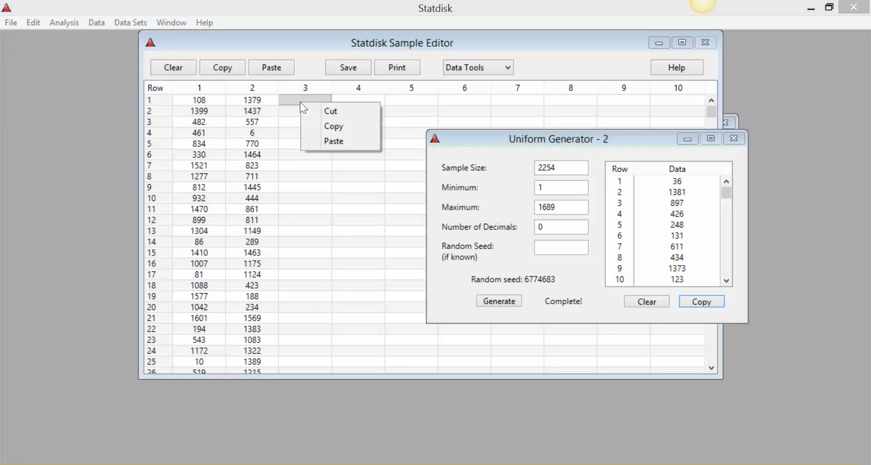
left_click(342, 142)
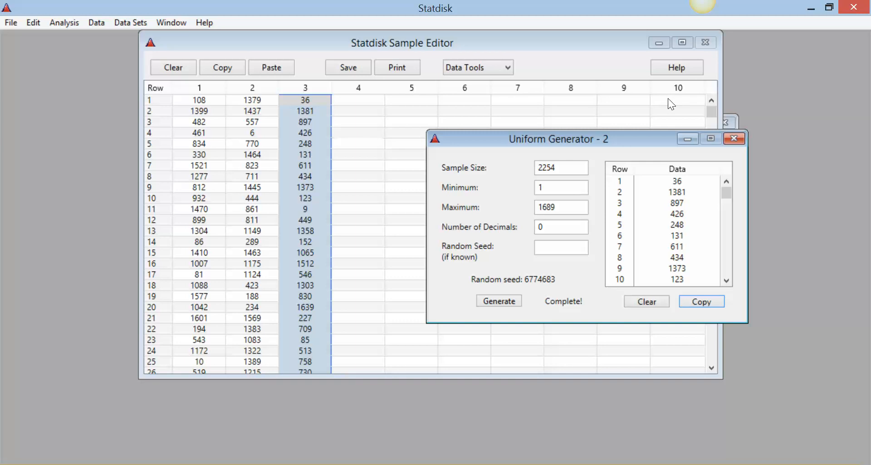
left_click(735, 140)
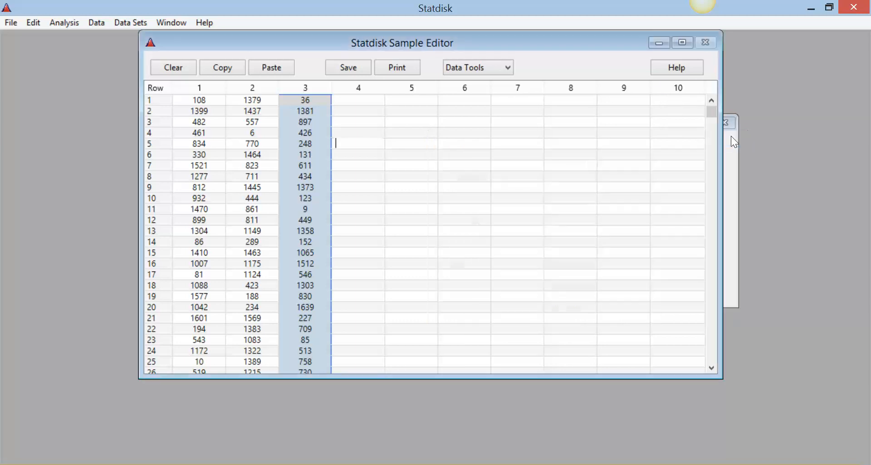
- Generate a fourth uniform sample for column 4 with size 2254, minimum 1, maximum 1689 and 0 decimals
left_click(354, 103)
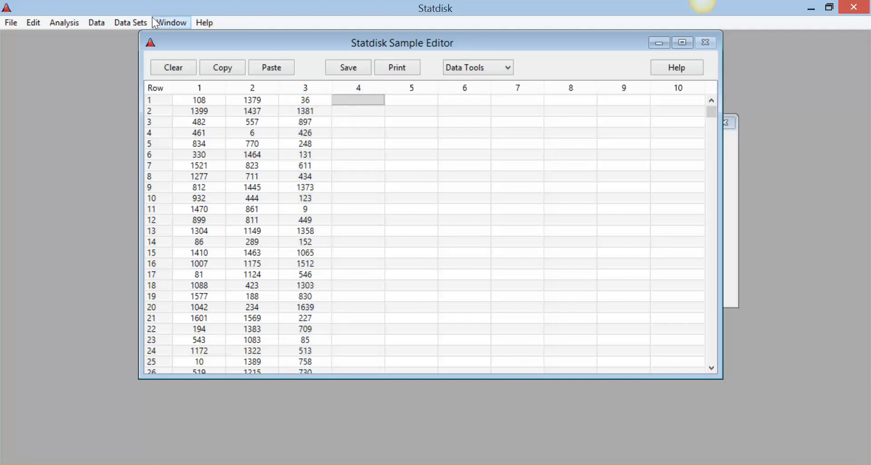
left_click(97, 21)
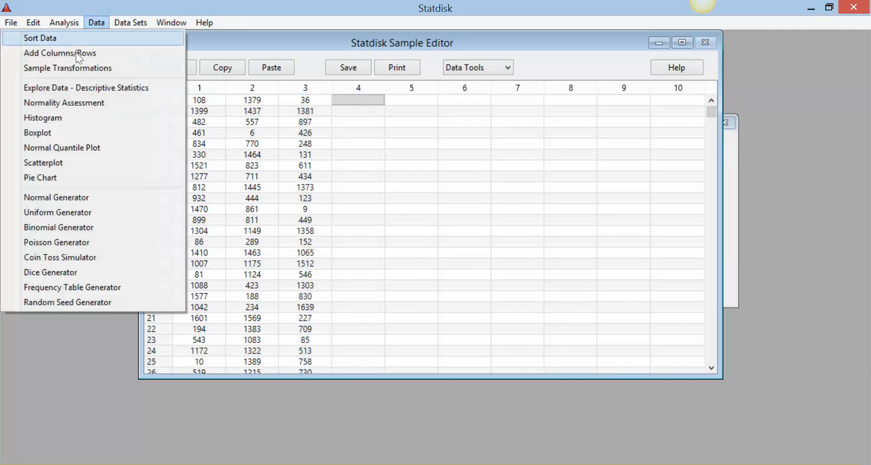
left_click(63, 212)
left_click_drag(224, 157, 195, 159)
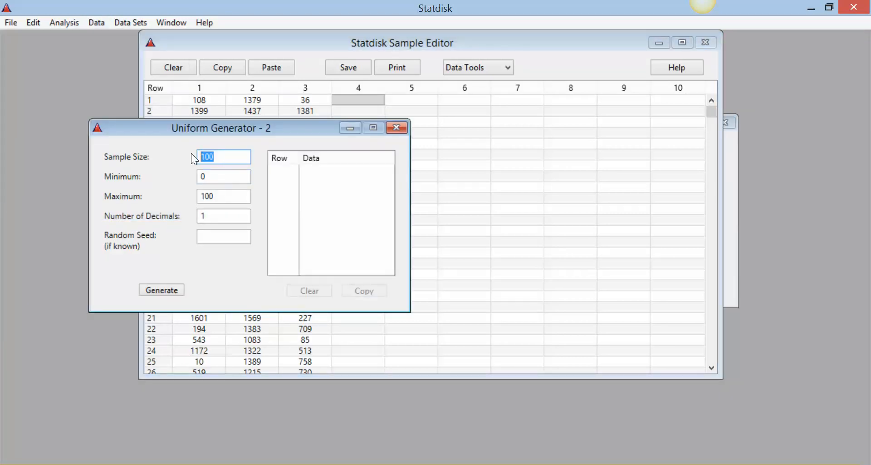
type("2254")
key("Tab")
type("1")
key("Tab")
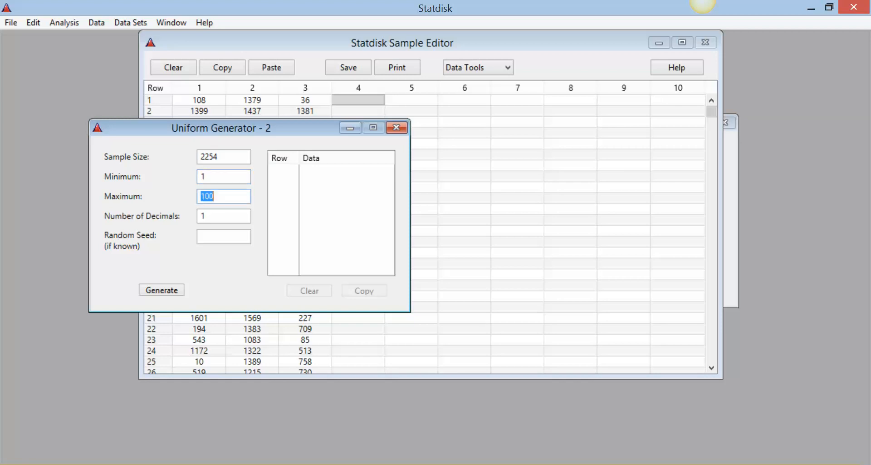
type("1689")
key("Tab")
type("0")
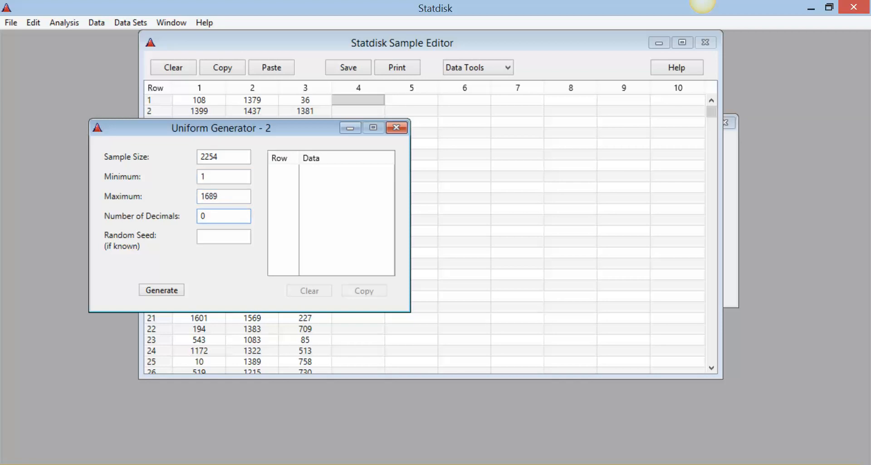
left_click(153, 290)
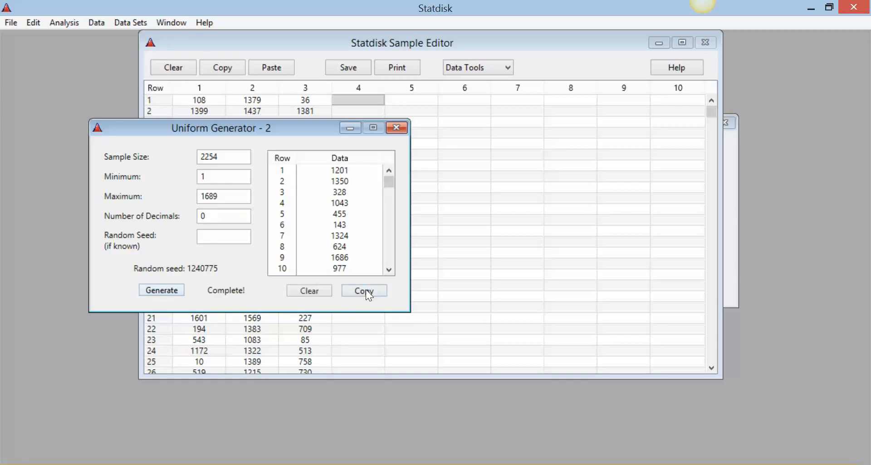
- Copy the fourth generated sample into column 4 from row 1 and close its generator window
left_click(368, 291)
left_click_drag(315, 130, 649, 187)
right_click(357, 100)
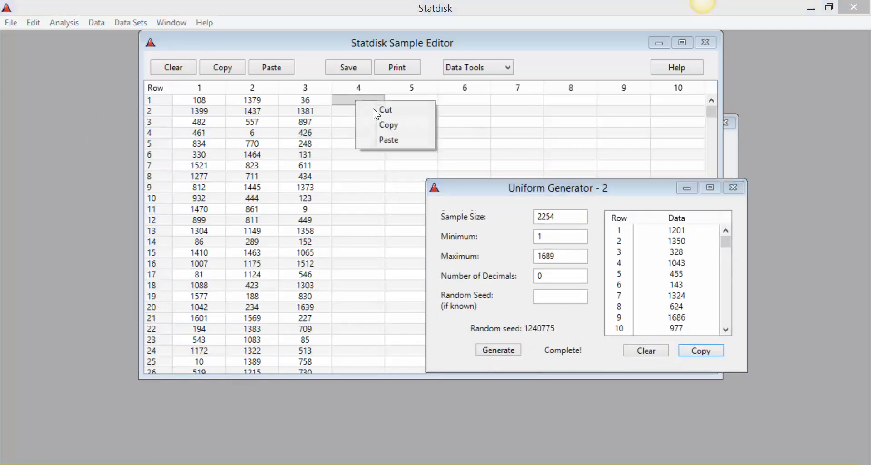
left_click(399, 144)
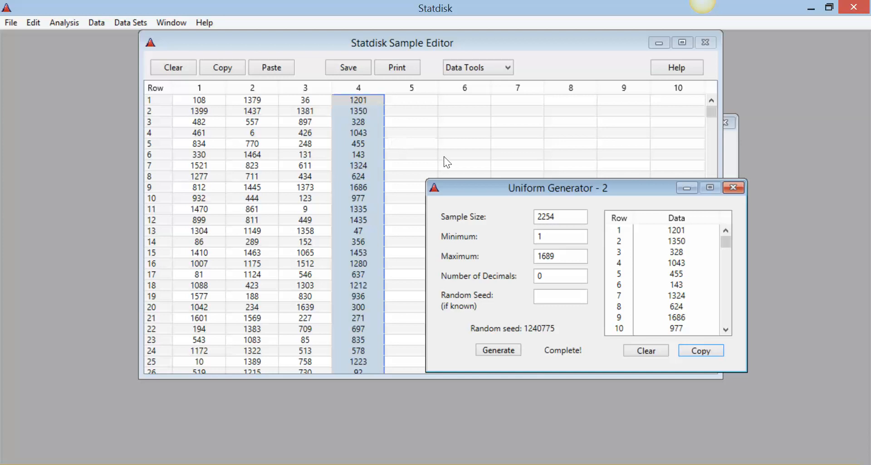
left_click(725, 190)
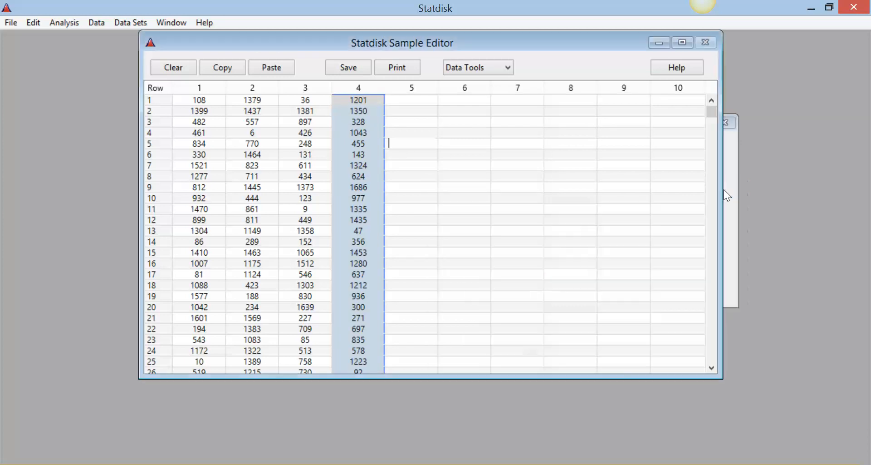
- Generate a fifth uniform sample for column 5 with size 2254, minimum 1, maximum 1689 and 0 decimals
left_click(397, 102)
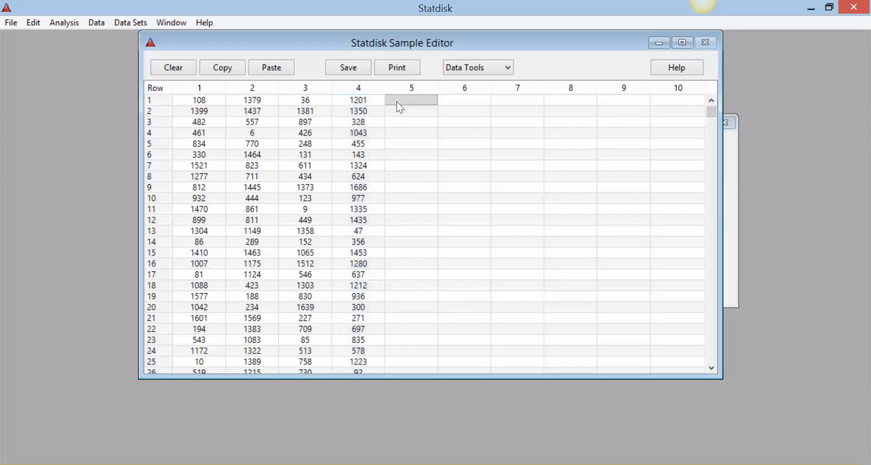
left_click(94, 22)
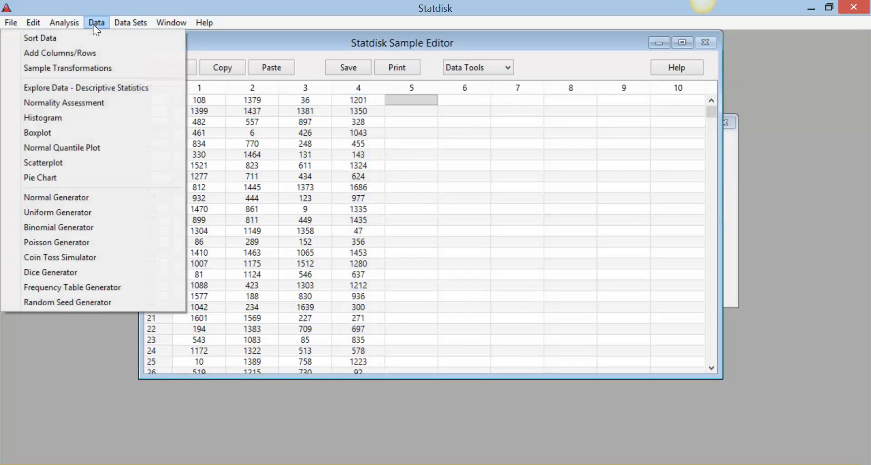
left_click(85, 216)
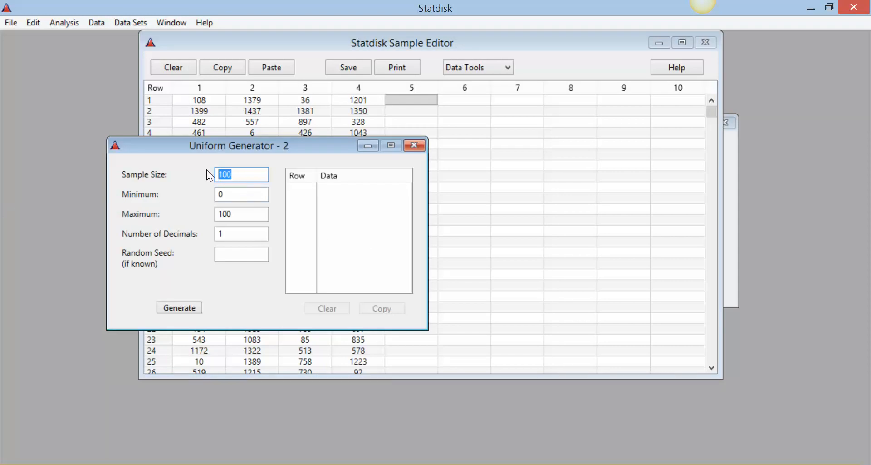
type("2254")
key("Tab")
type("1")
key("Tab")
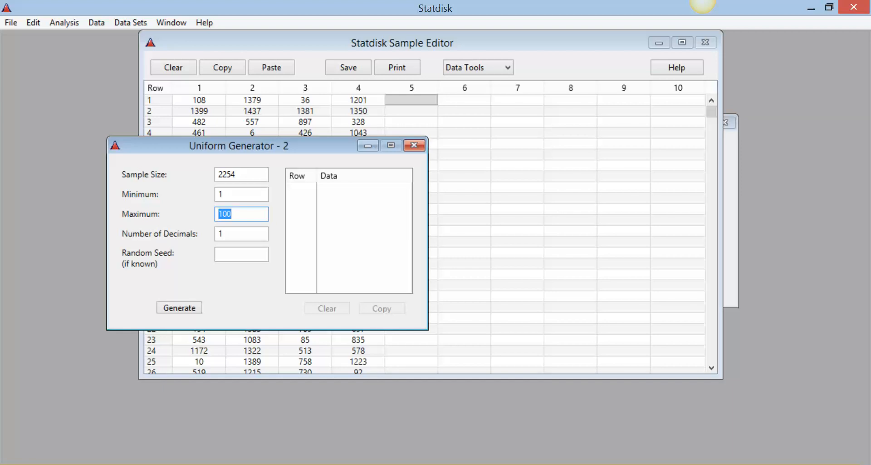
type("1689")
key("Tab")
type("0")
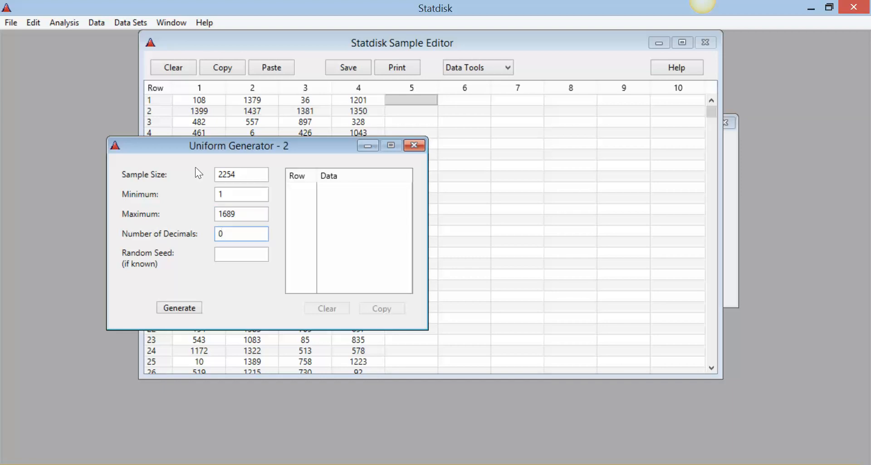
left_click(182, 307)
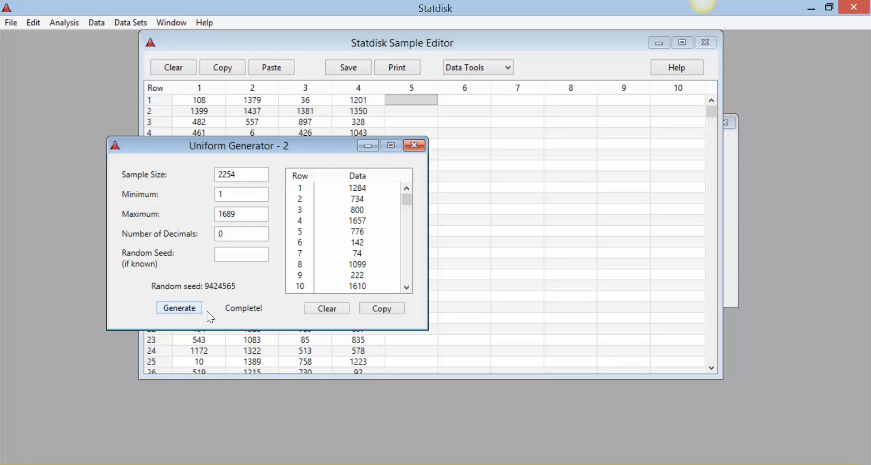
- Copy the fifth generated sample into column 5 from row 1 and close its generator window
left_click(385, 308)
left_click_drag(369, 152, 765, 137)
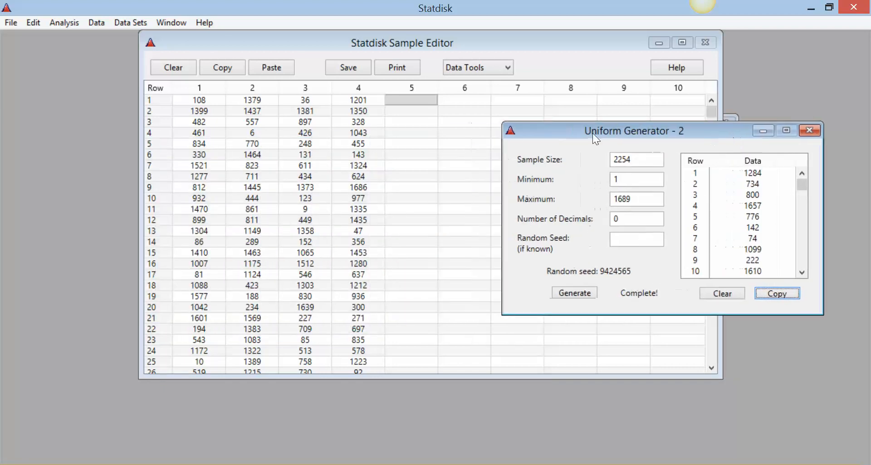
right_click(424, 100)
left_click(454, 139)
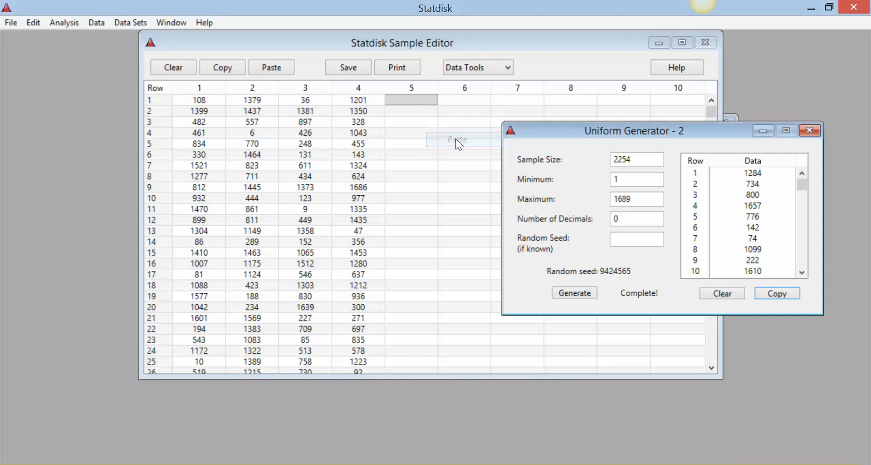
left_click(811, 131)
- Generate a sixth uniform sample for column 6 with size 2254, minimum 1, maximum 1689 and 0 decimals
left_click(98, 24)
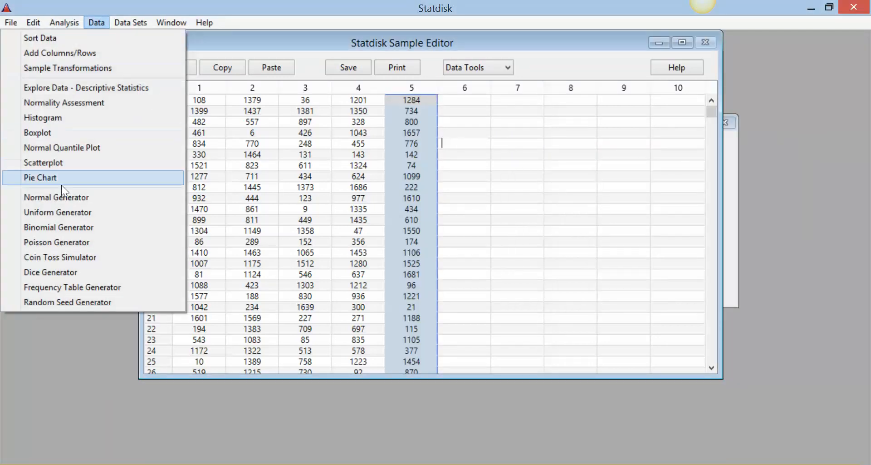
left_click(469, 99)
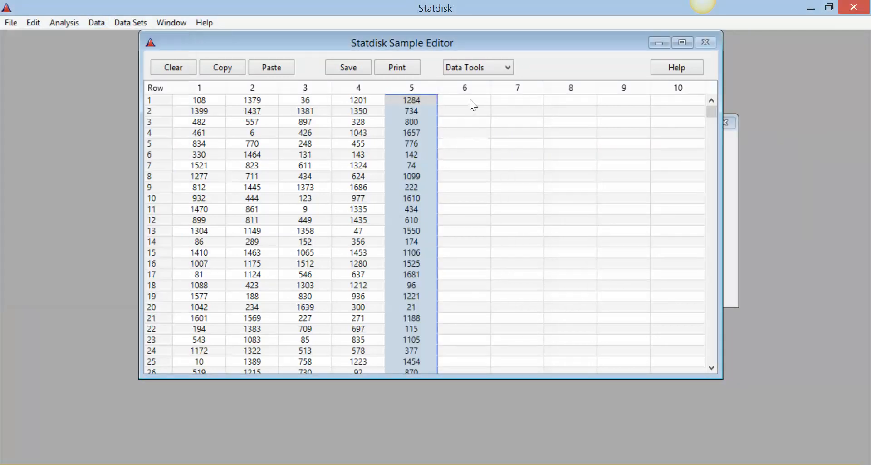
left_click(469, 99)
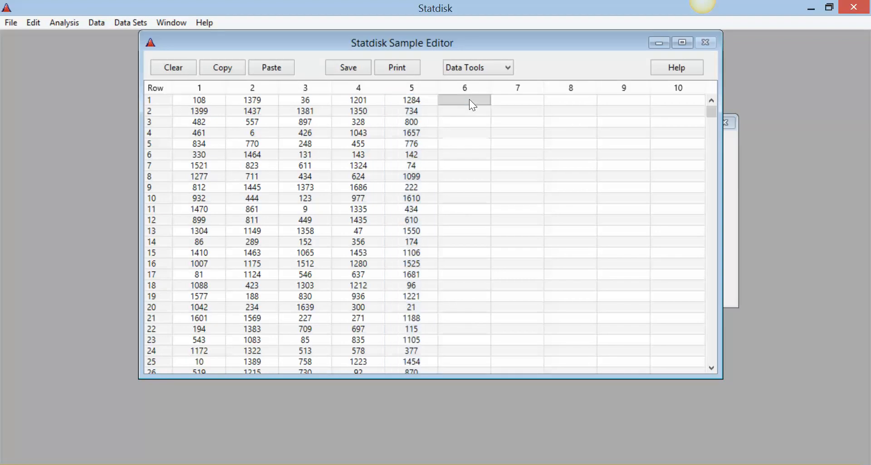
left_click(98, 23)
left_click(74, 212)
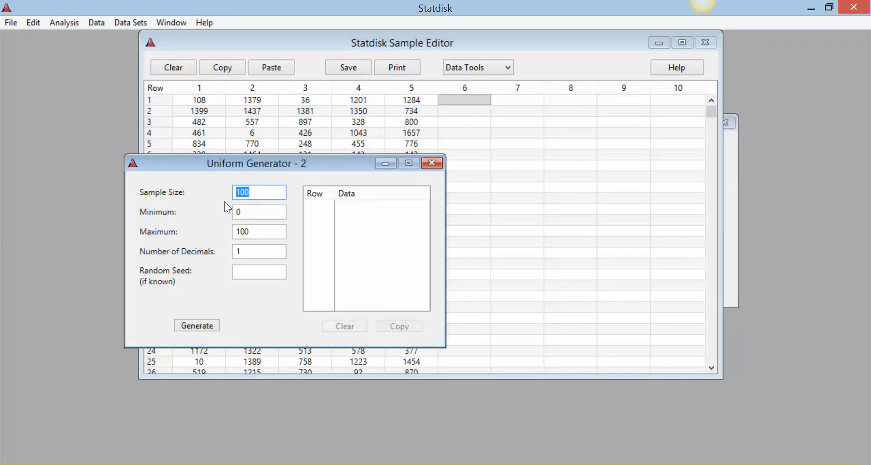
type("2254")
key("Tab")
type("1")
key("Tab")
type("1")
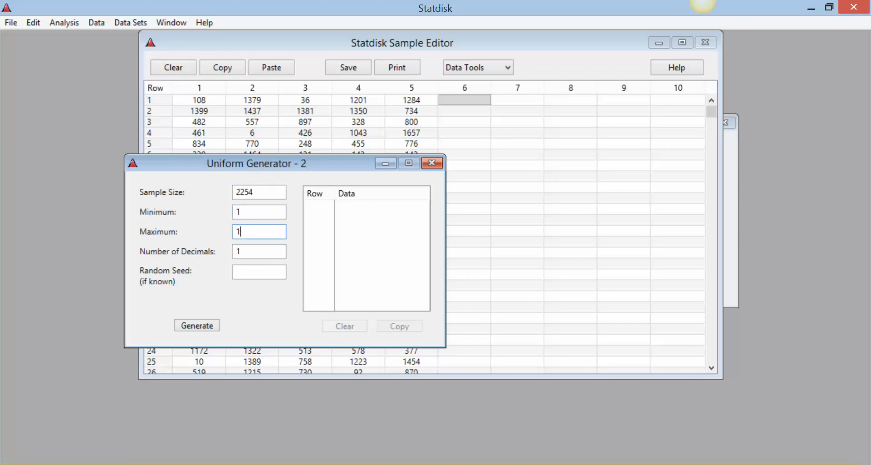
type("689")
key("Tab")
type("0")
left_click(200, 325)
- Copy the sixth generated sample into column 6 from row 1 and close its generator window
left_click(386, 327)
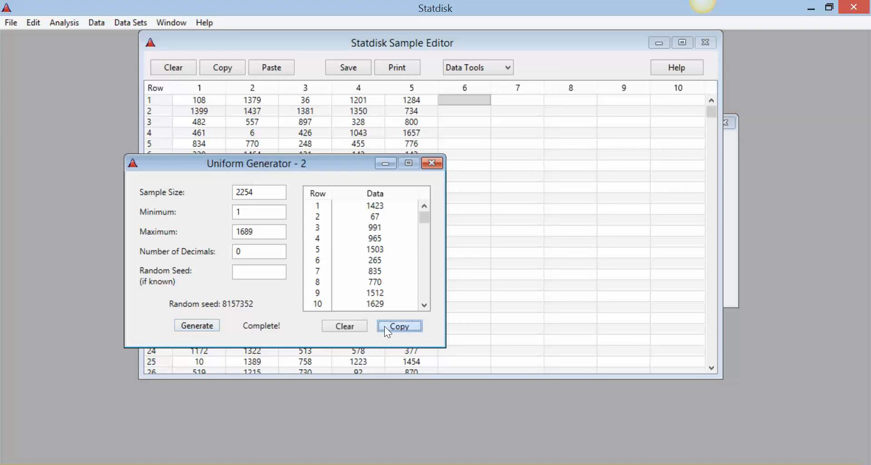
left_click_drag(340, 169, 275, 151)
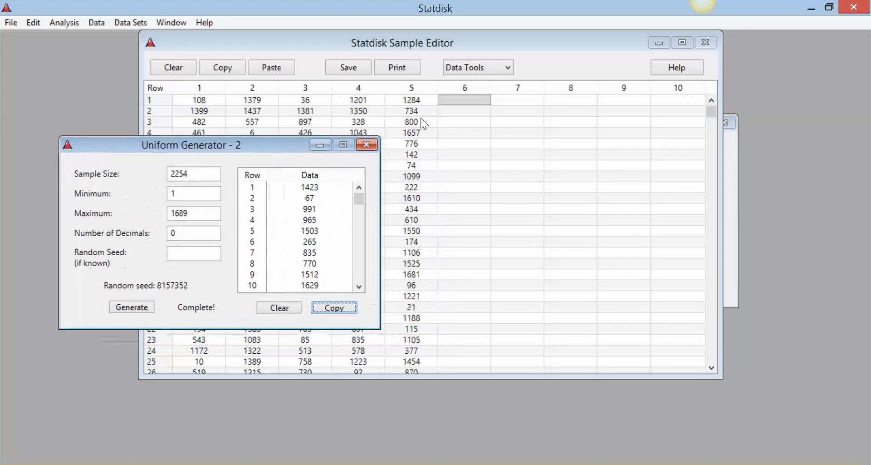
right_click(455, 102)
left_click(485, 138)
left_click(513, 107)
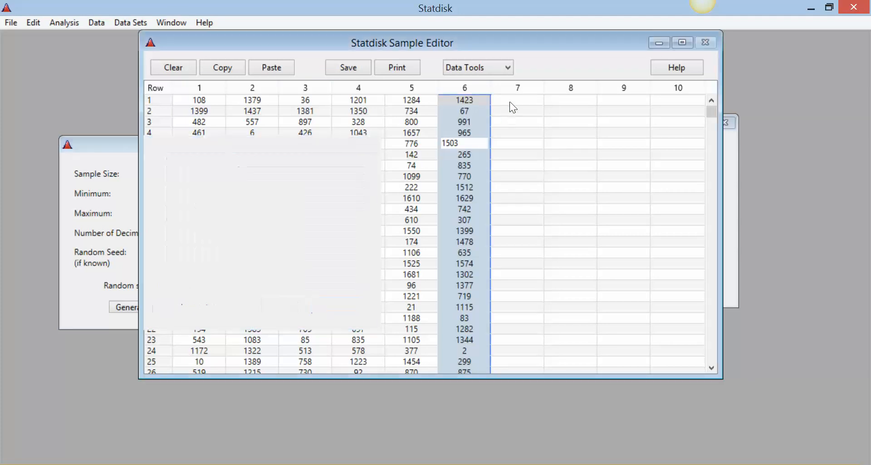
left_click(510, 102)
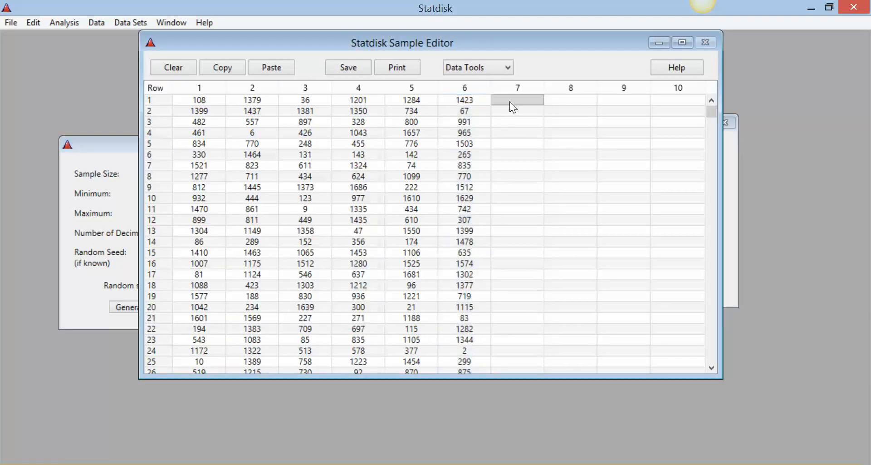
left_click(121, 146)
left_click(367, 146)
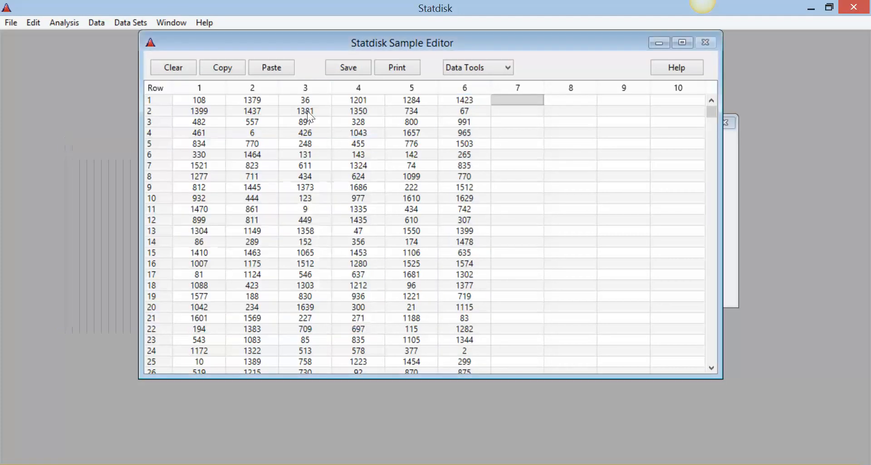
- Generate a seventh uniform sample for column 7 with size 2254, minimum 1, maximum 1689 and 0 decimals
left_click(97, 23)
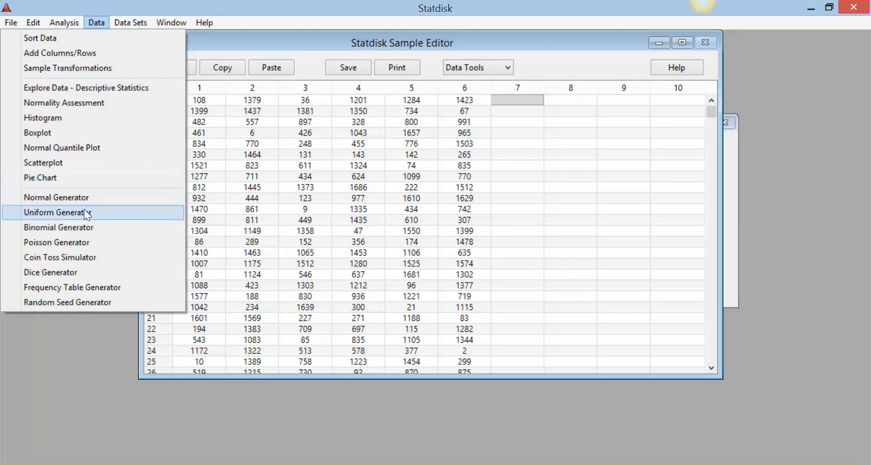
left_click(85, 211)
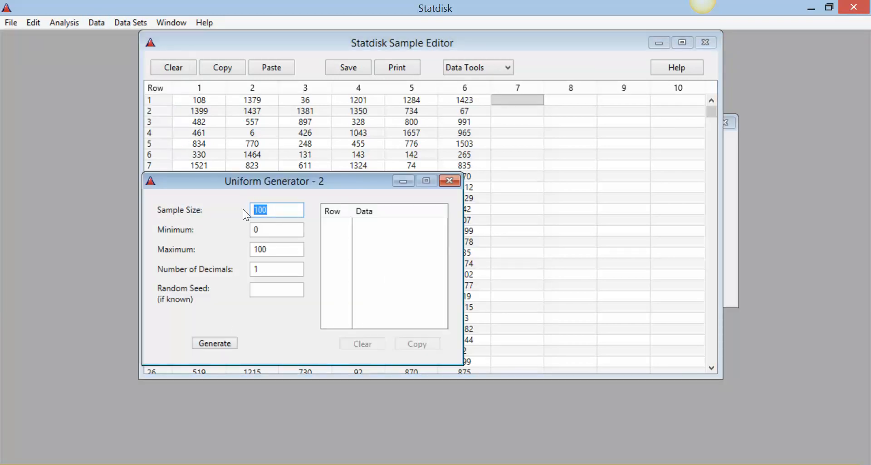
type("2254")
key("Tab")
type("1")
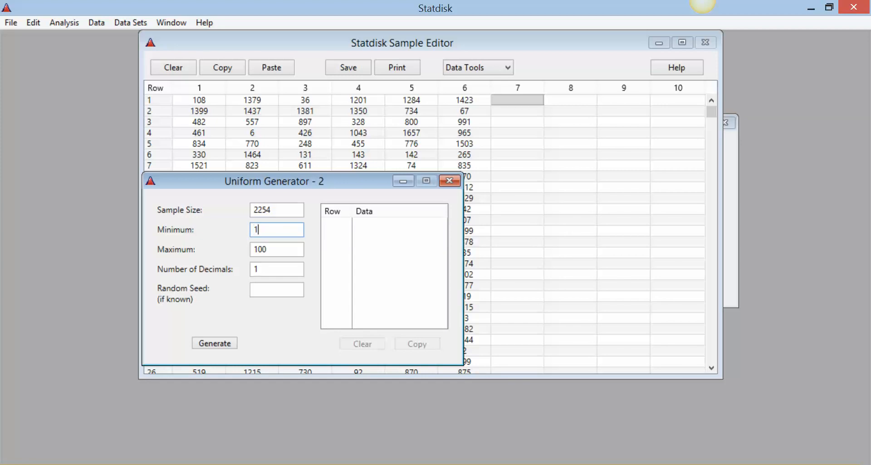
key("Tab")
type("1689")
key("Tab")
type("0")
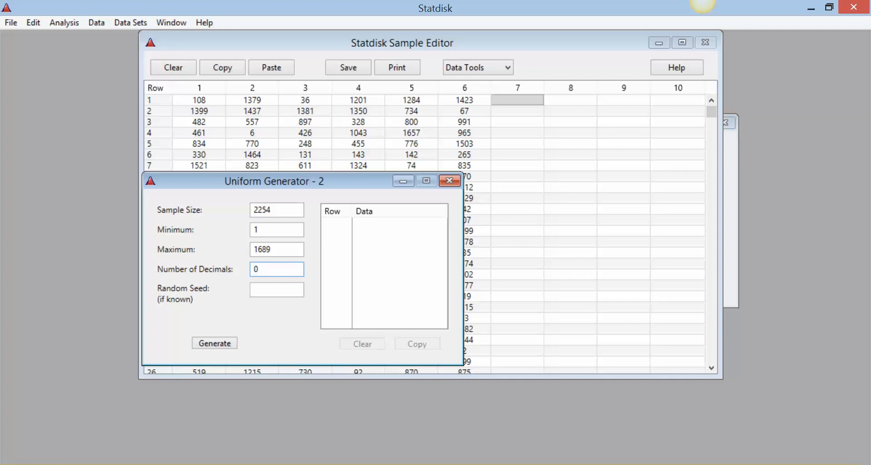
left_click(225, 340)
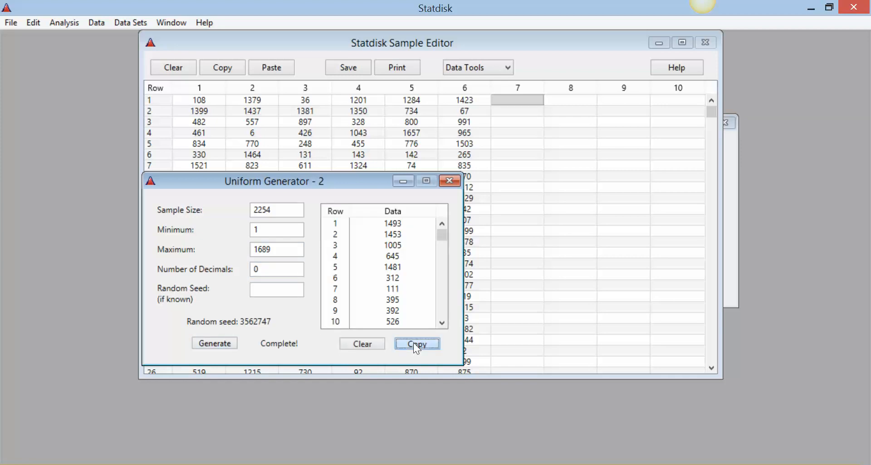
- Copy the seventh generated sample into column 7 from row 1 and close its generator window
right_click(508, 100)
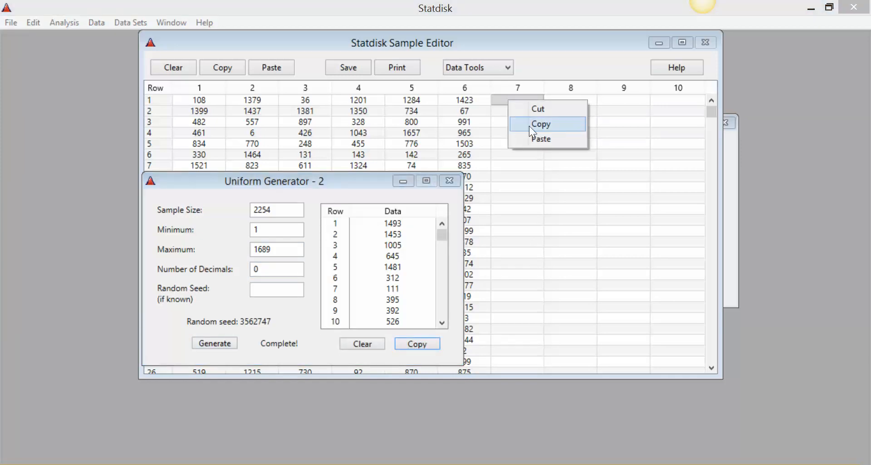
left_click(537, 139)
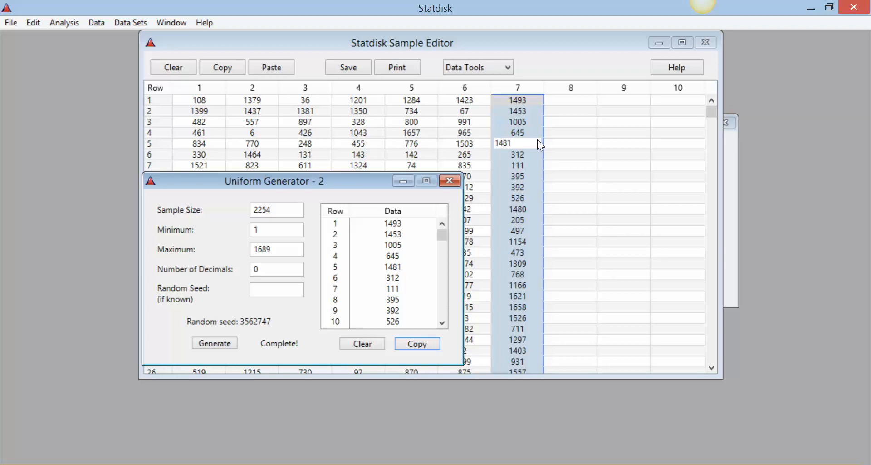
left_click(451, 180)
- Generate an eighth uniform sample for column 8 with size 2254, minimum 1, maximum 1689 and 0 decimals
left_click(568, 102)
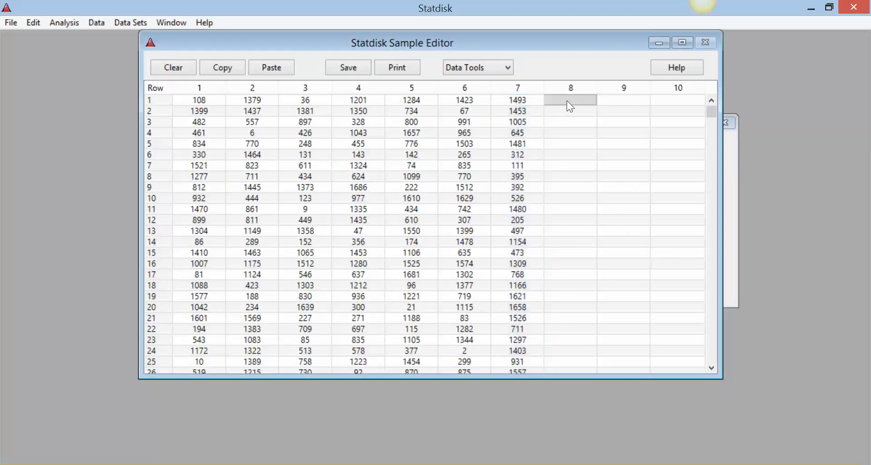
left_click(100, 24)
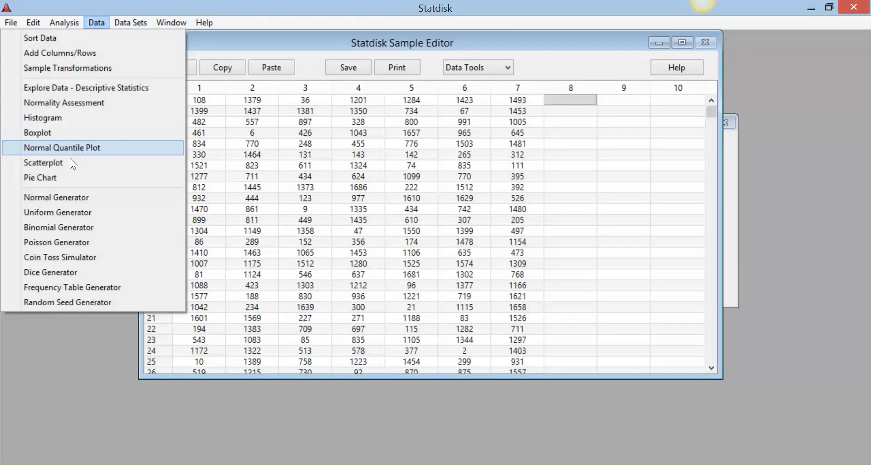
left_click(70, 210)
left_click_drag(136, 68, 114, 68)
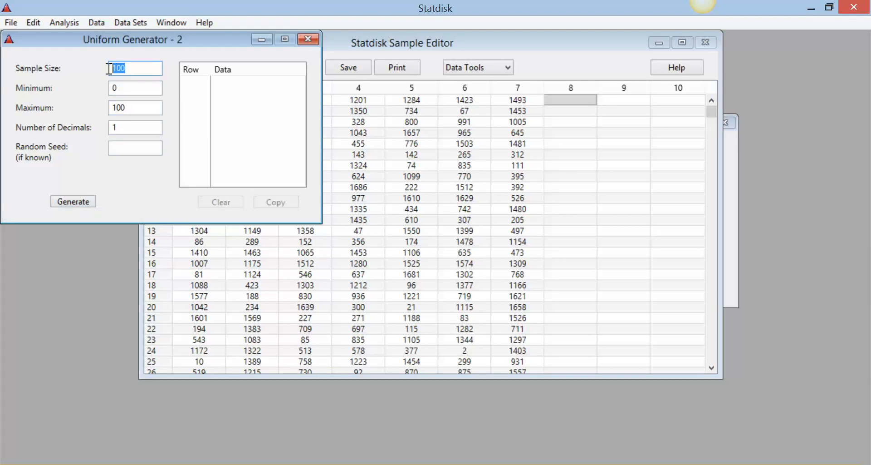
type("2254")
key("Tab")
type("1")
key("Tab")
type("1689")
key("Tab")
type("0")
left_click(75, 203)
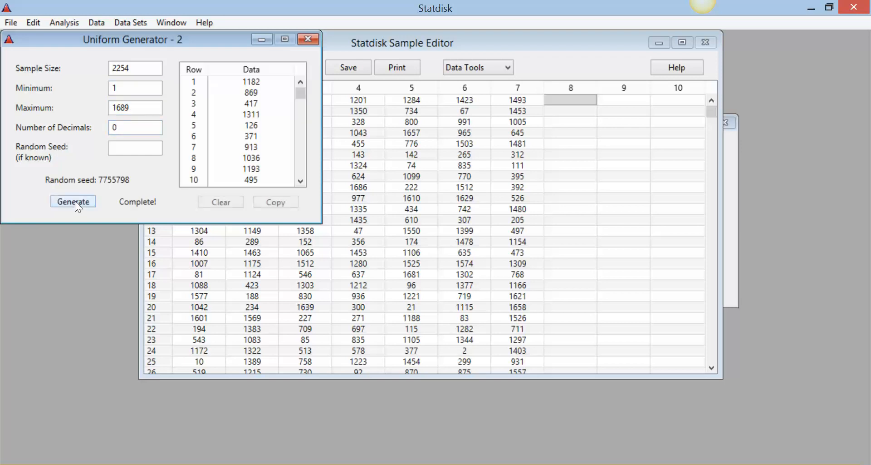
- Copy the eighth generated sample into column 8 from row 1 and close its generator window
right_click(556, 99)
left_click(589, 144)
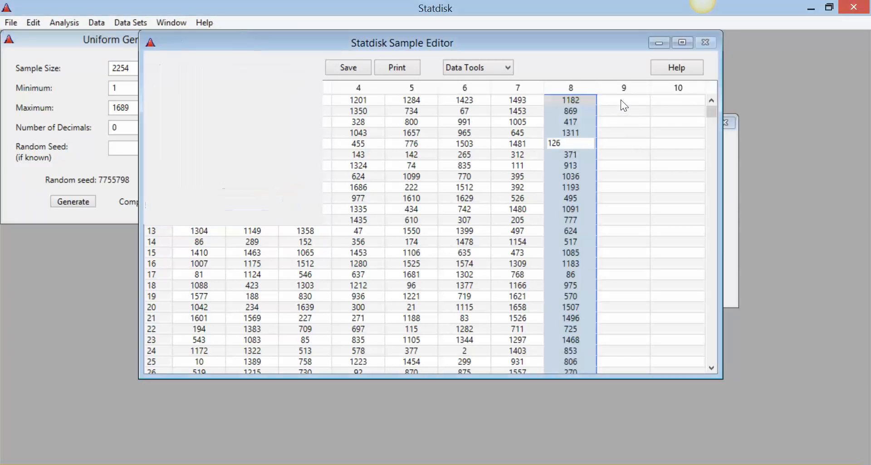
left_click(620, 99)
left_click(96, 33)
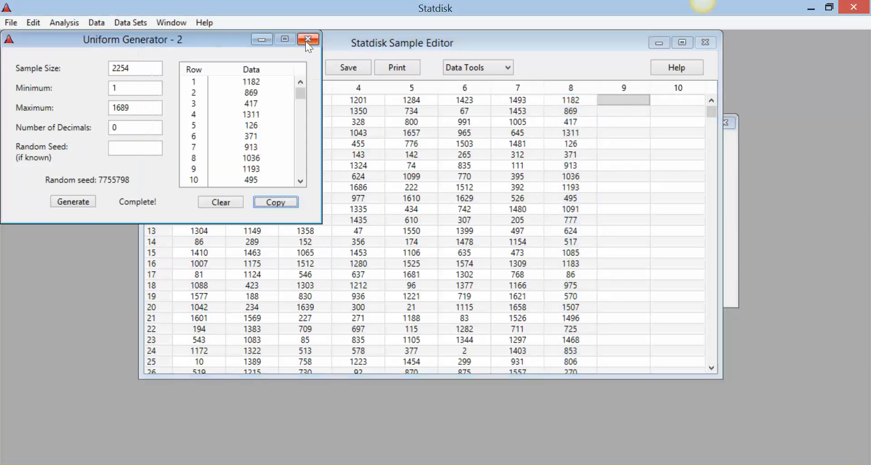
left_click(306, 40)
- Generate a ninth uniform sample for column 9 with size 2254, minimum 1, maximum 1689 and 0 decimals
left_click(100, 22)
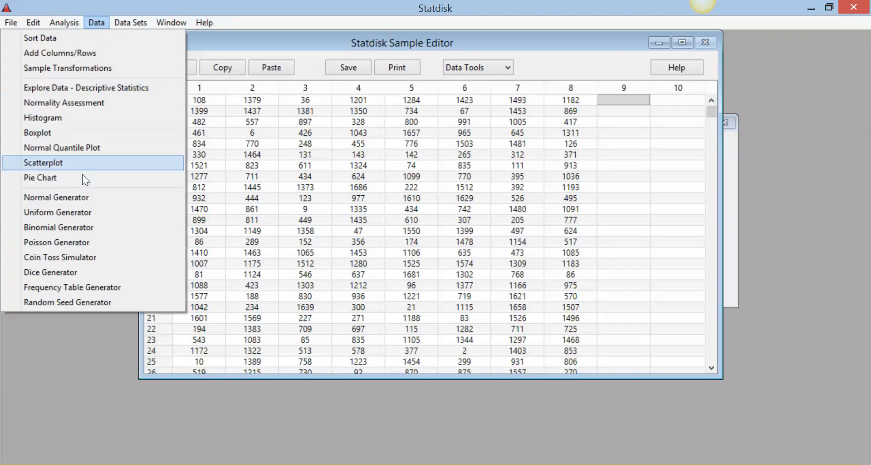
left_click(81, 212)
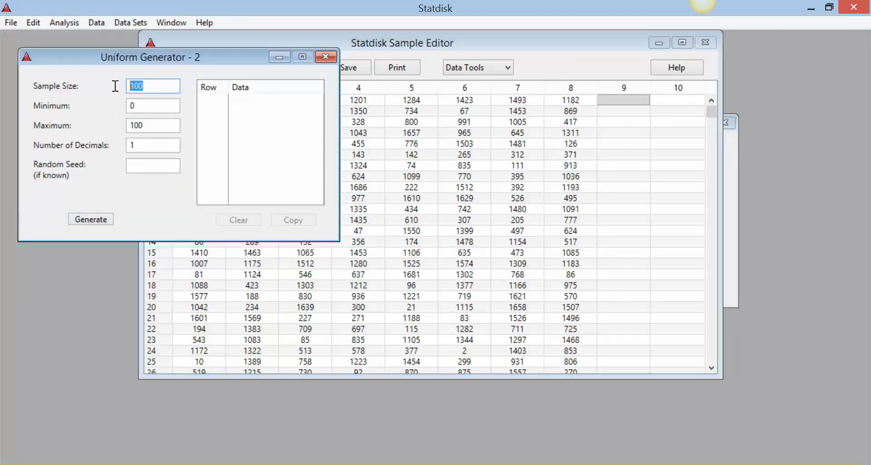
type("2254")
key("Tab")
type("1")
key("Tab")
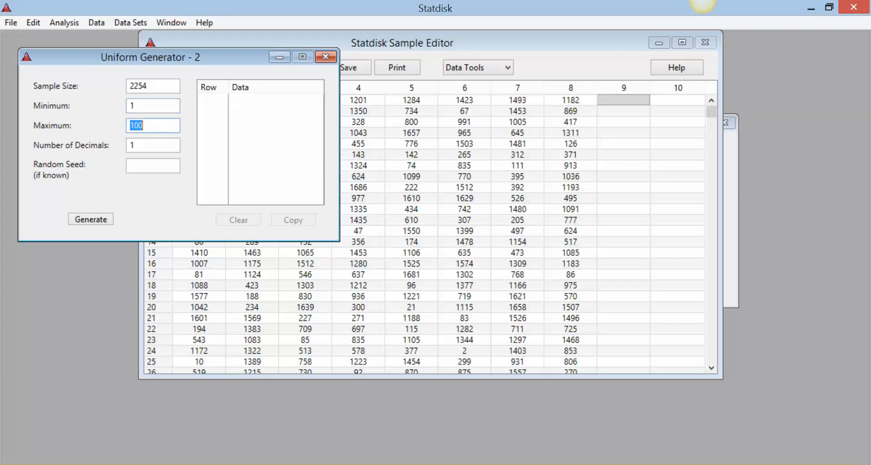
type("1689")
key("Tab")
type("0")
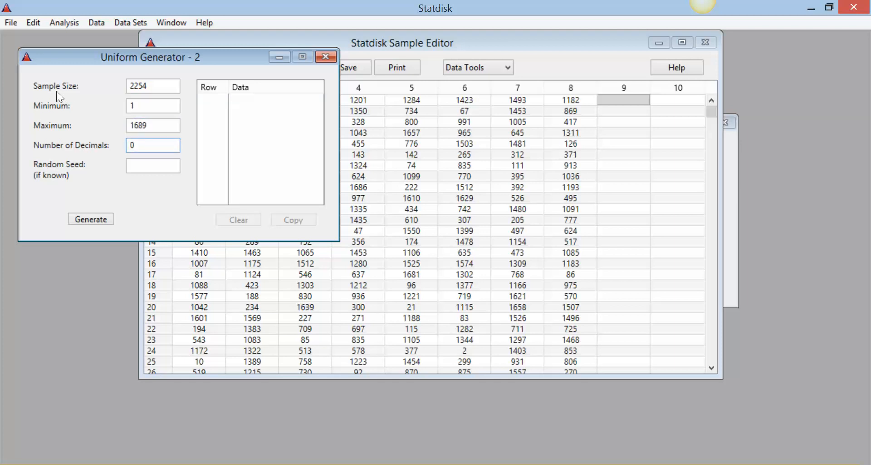
left_click(90, 218)
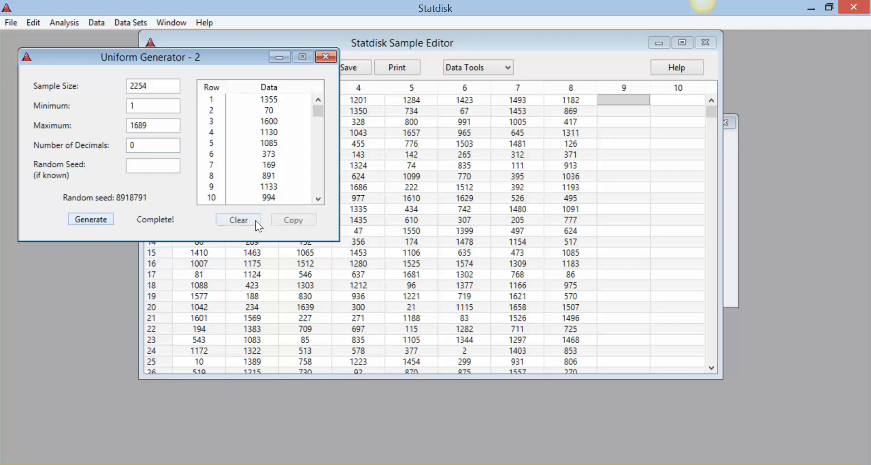
- Copy the ninth generated sample into column 9 from row 1 and close its generator window
left_click(277, 221)
right_click(606, 106)
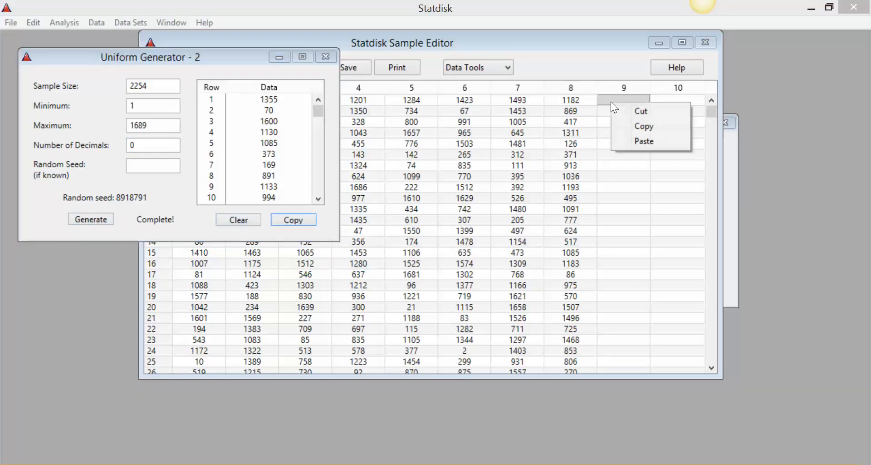
left_click(636, 139)
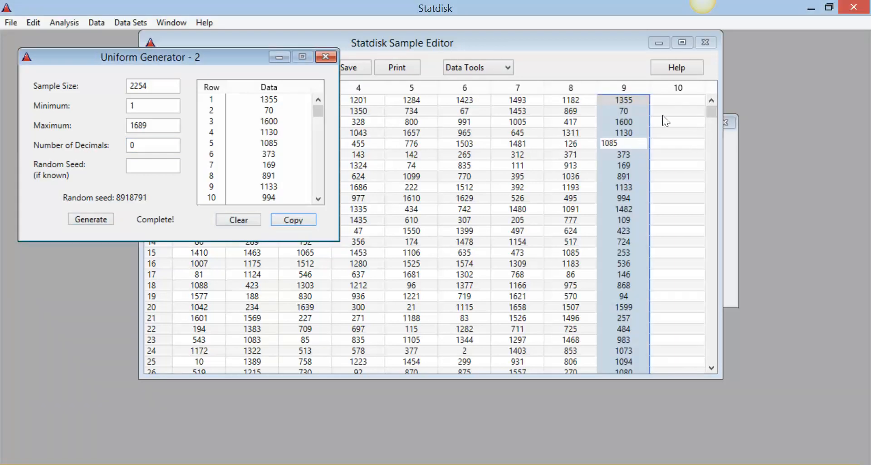
left_click(668, 101)
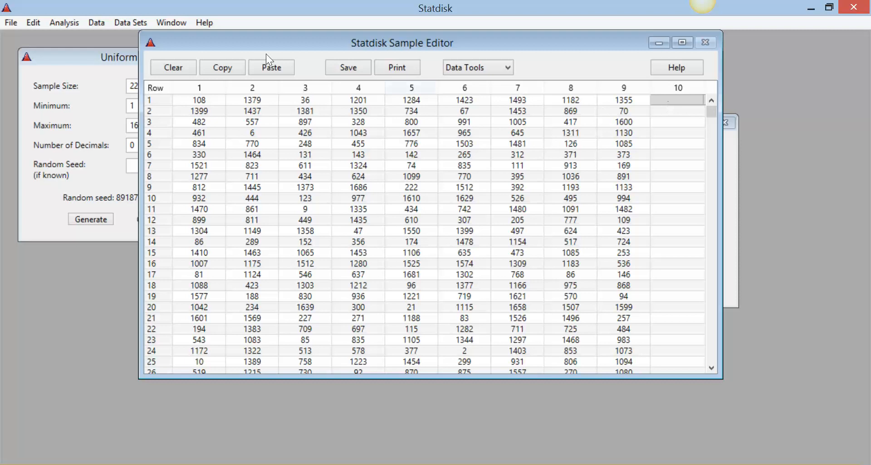
left_click(114, 58)
left_click(323, 57)
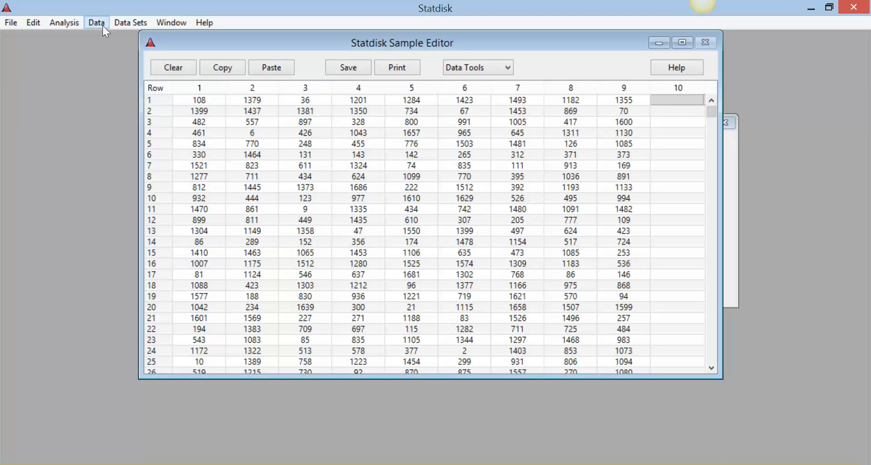
- Generate a tenth uniform sample for column 10 with size 2254, minimum 1, maximum 1689 and 0 decimals
left_click(101, 24)
left_click(83, 214)
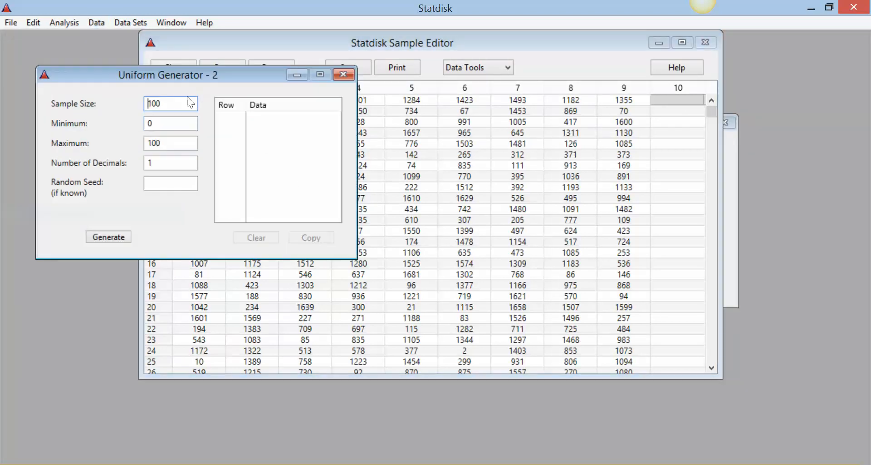
type("2254")
key("Tab")
type("1")
key("Tab")
type("1689")
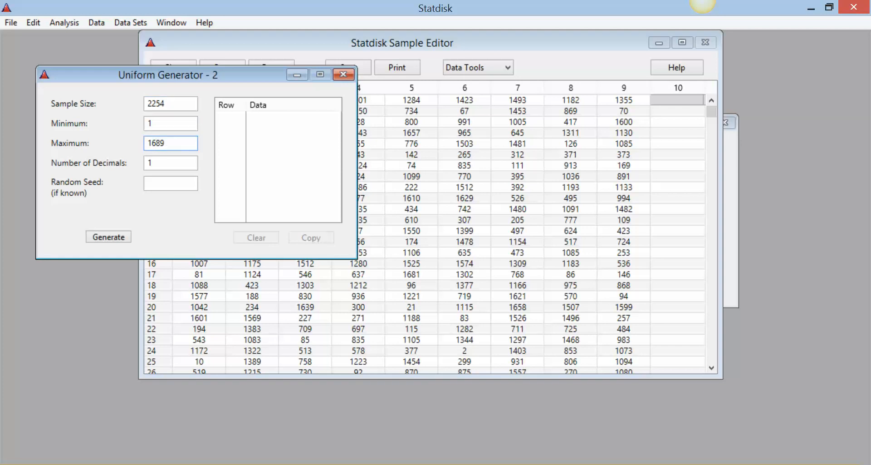
key("Tab")
type("0")
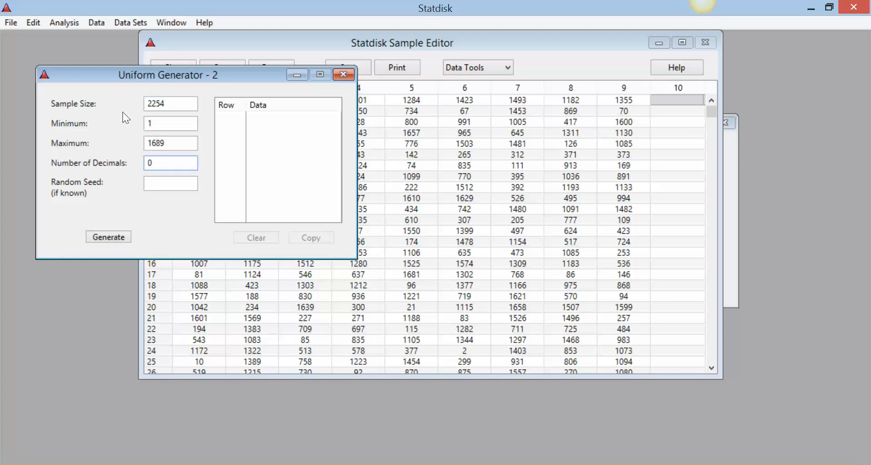
left_click(105, 238)
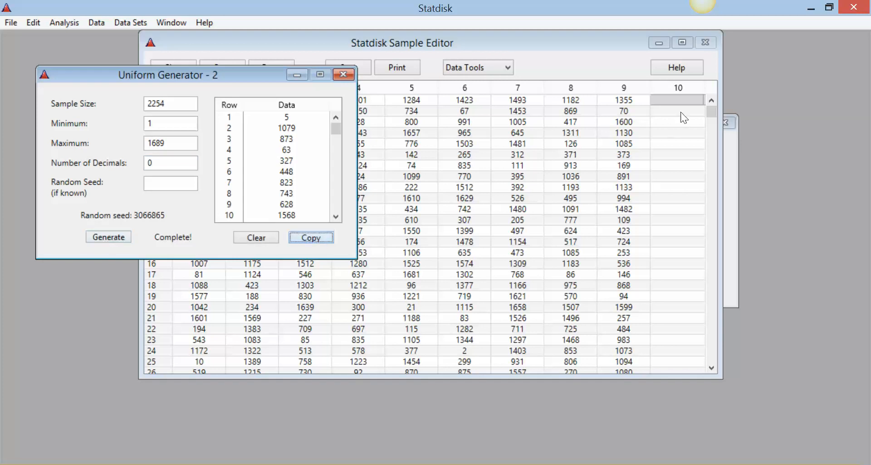
- Copy the tenth generated sample into column 10 from row 1 and close its generator window
right_click(680, 99)
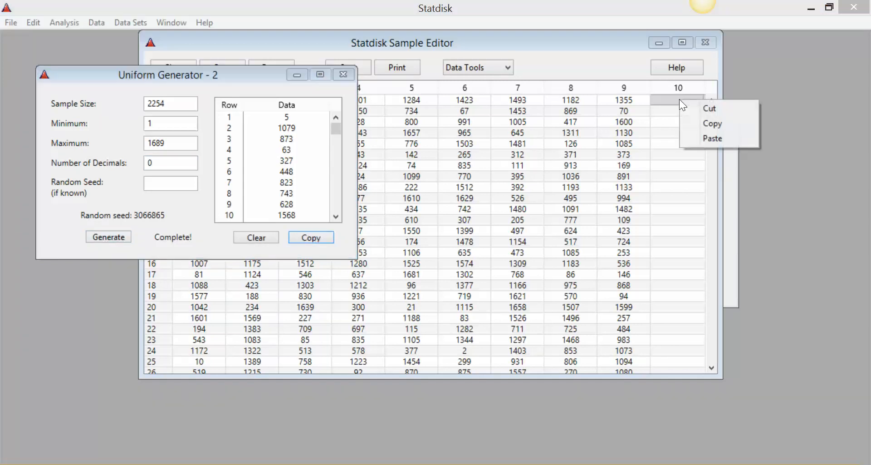
left_click(707, 138)
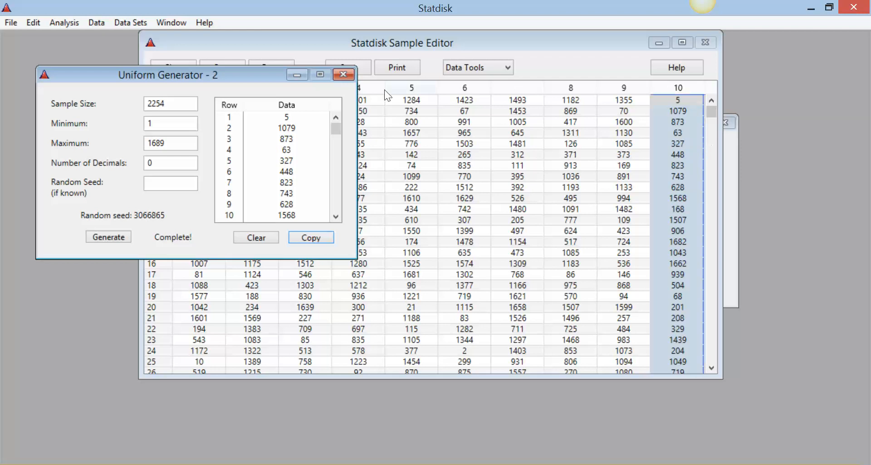
left_click(344, 75)
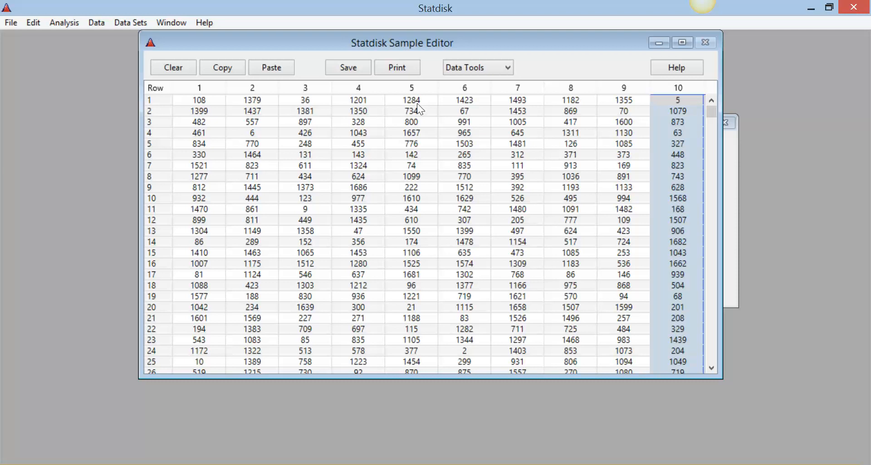
- Sort column 1 on its own in A to Z order, using the One column option
right_click(198, 87)
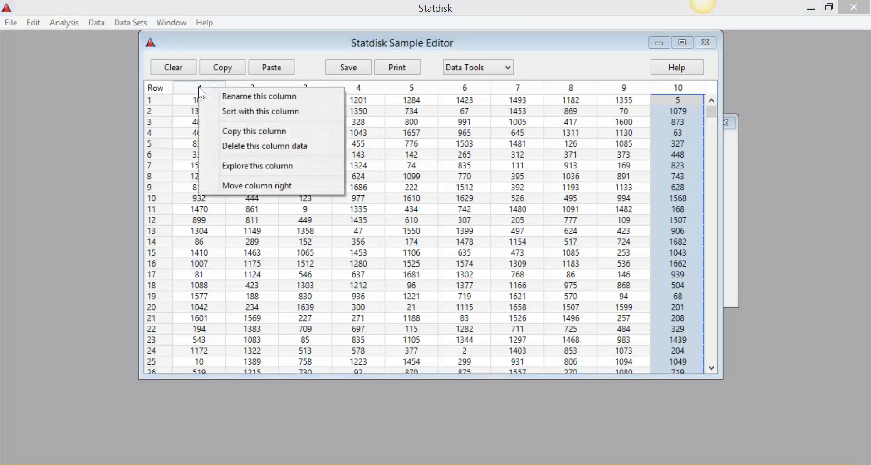
left_click(234, 113)
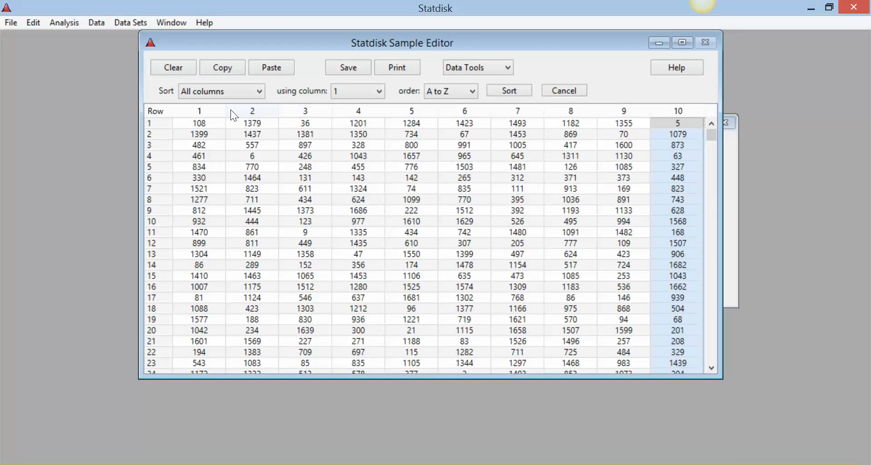
left_click(259, 91)
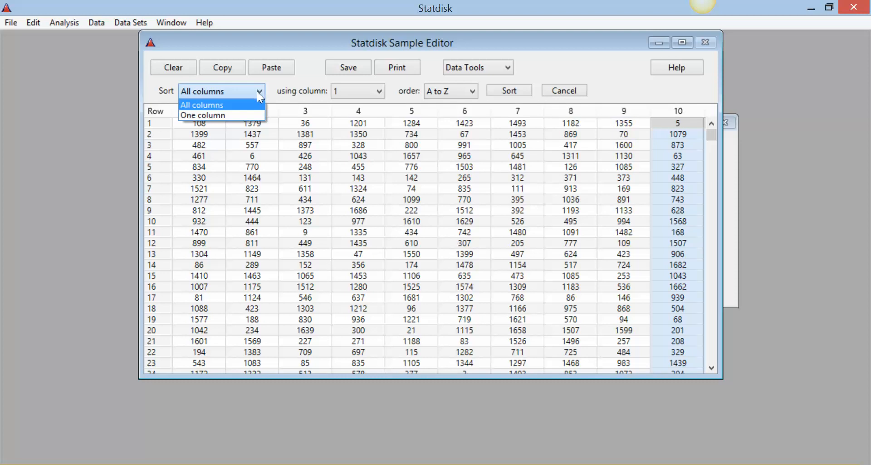
left_click(220, 115)
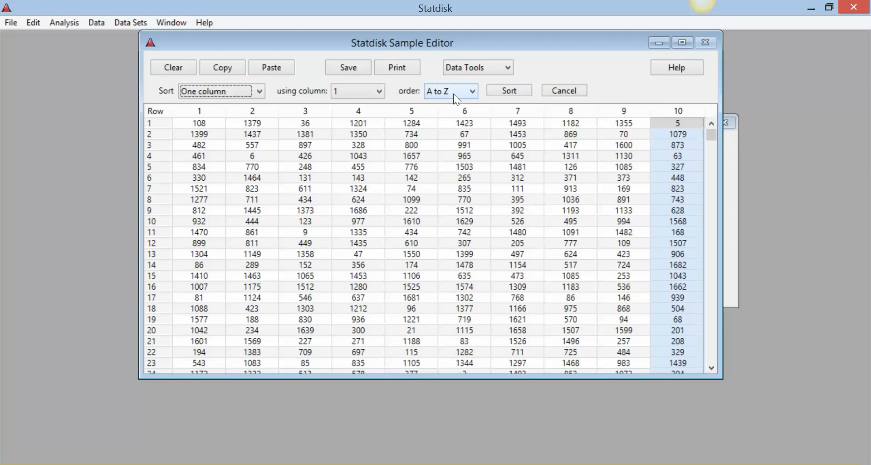
left_click(507, 97)
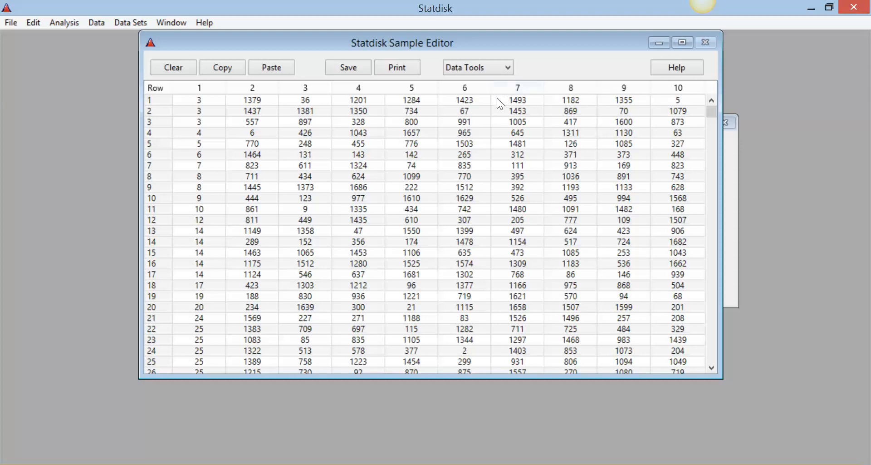
- Sort only column 2 in A to Z order, leaving the other columns out of the sort
right_click(254, 87)
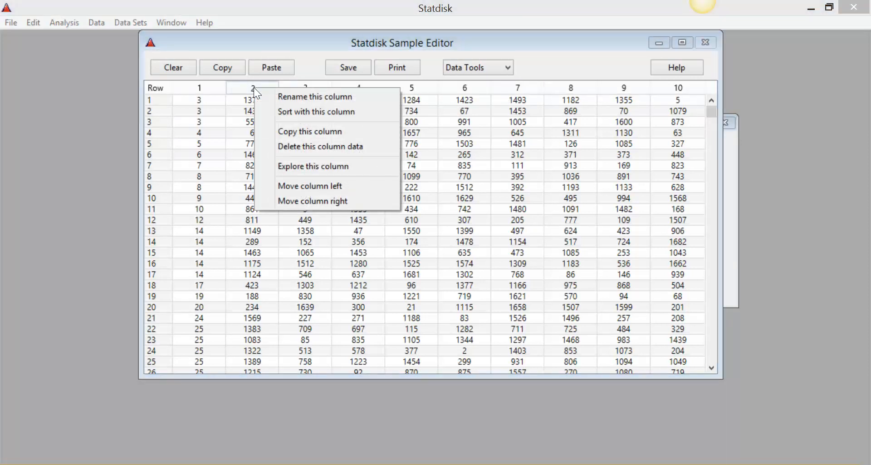
left_click(279, 112)
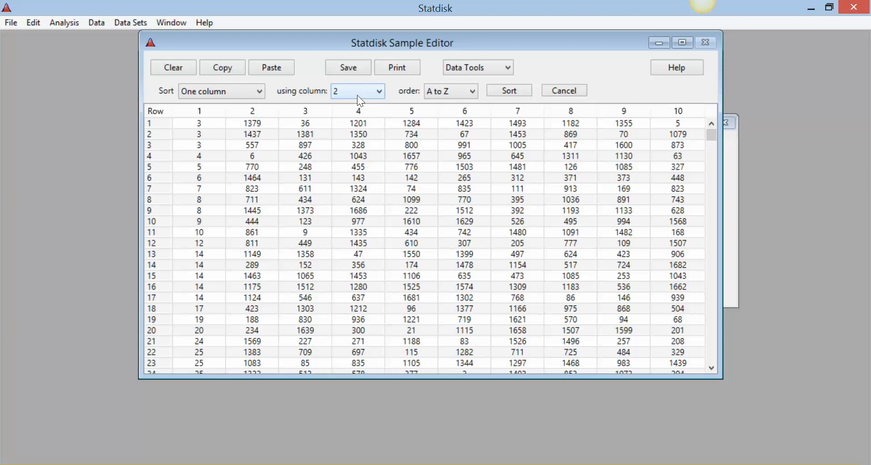
left_click(509, 91)
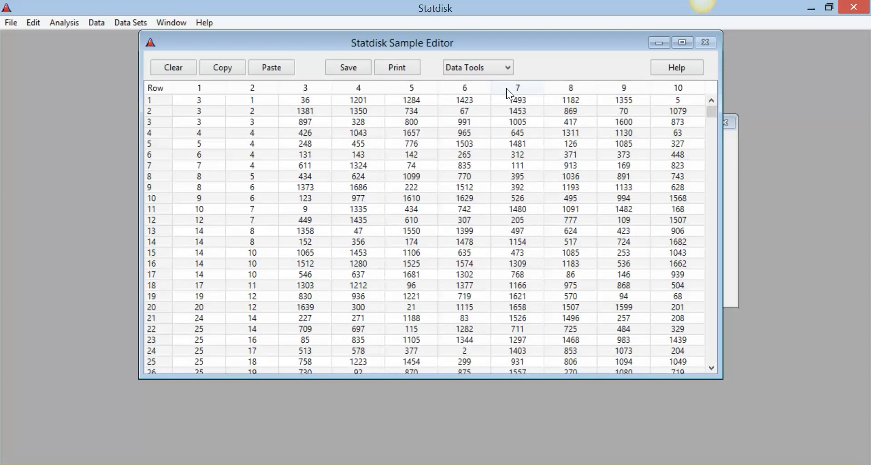
- Sort only column 3 in A to Z order, leaving the other columns out of the sort
left_click(305, 87)
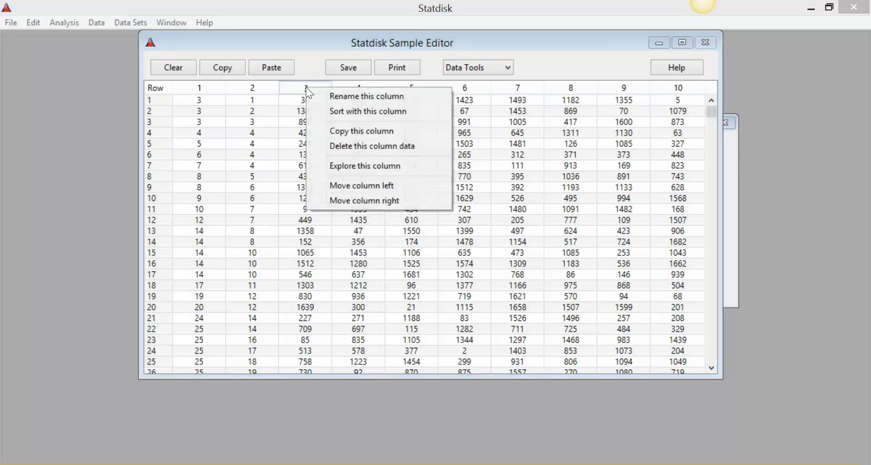
left_click(337, 112)
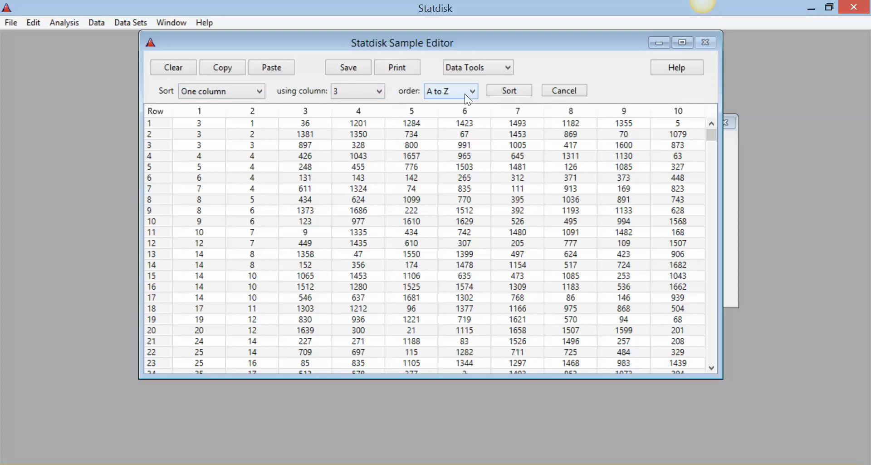
left_click(497, 88)
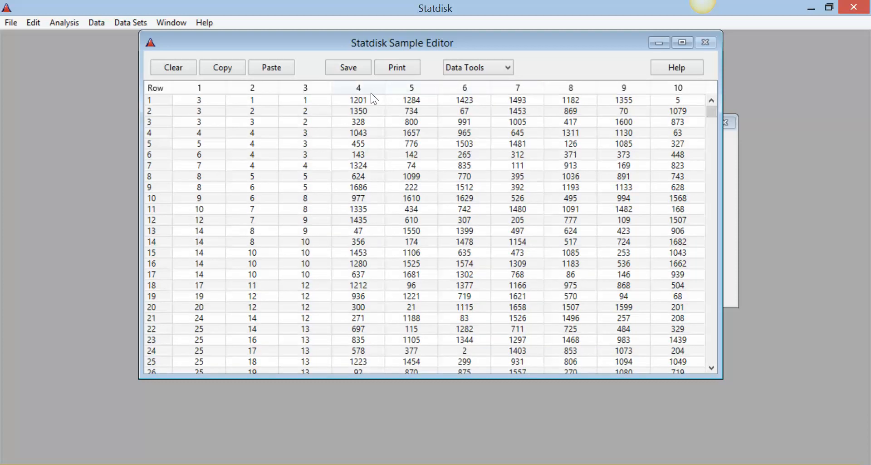
- Sort only column 4 in A to Z order, leaving the other columns out of the sort
left_click(358, 89)
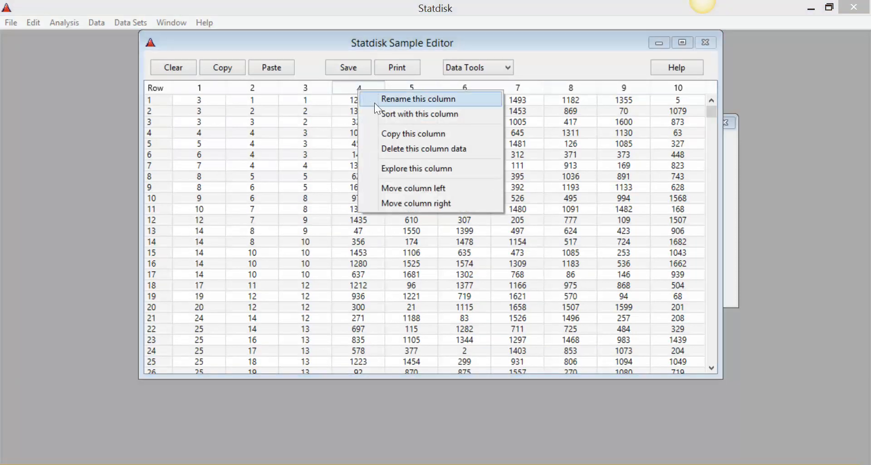
left_click(381, 112)
left_click(497, 90)
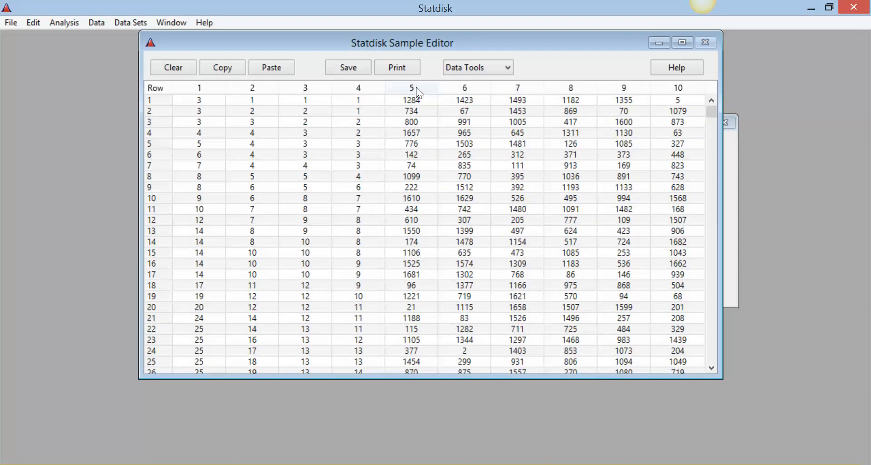
- Sort only column 5 in A to Z order, leaving the other columns out of the sort
left_click(417, 91)
left_click(447, 109)
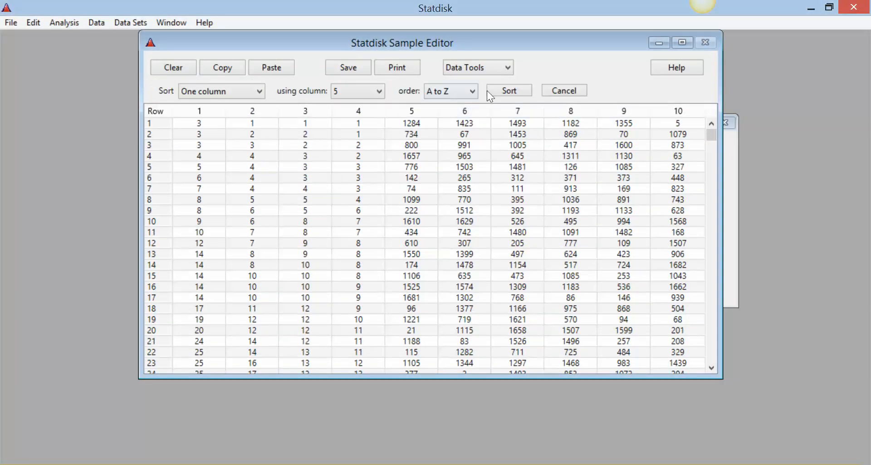
left_click(500, 89)
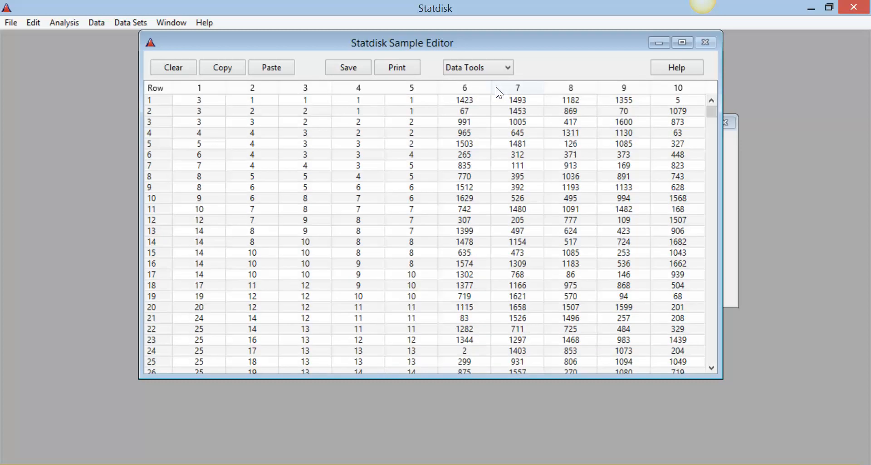
- Sort only column 6 in A to Z order, leaving the other columns out of the sort
left_click(459, 89)
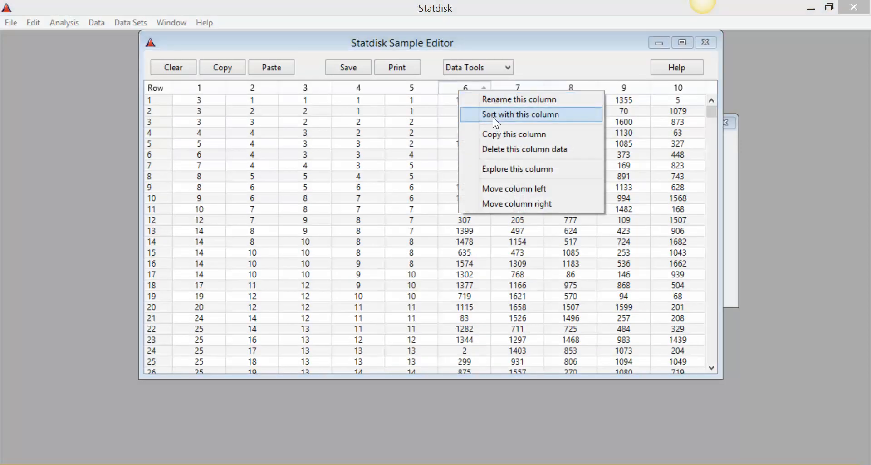
left_click(493, 117)
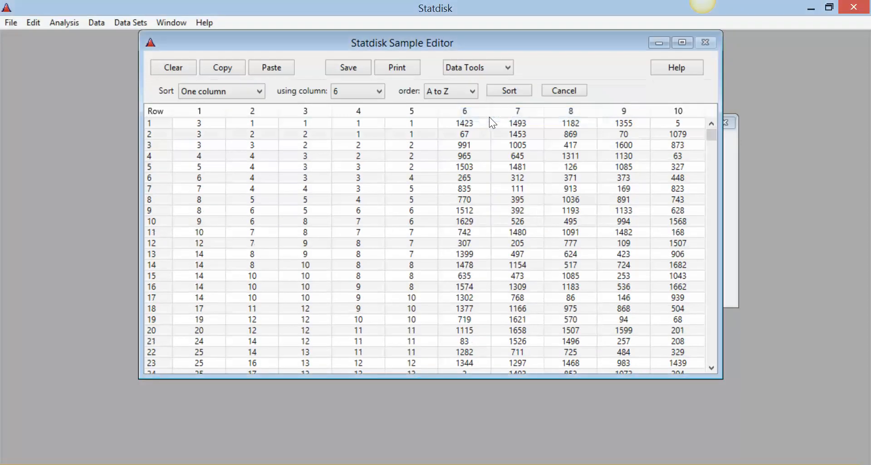
left_click(510, 91)
- Sort only column 7 in A to Z order, leaving the other columns out of the sort
left_click(517, 89)
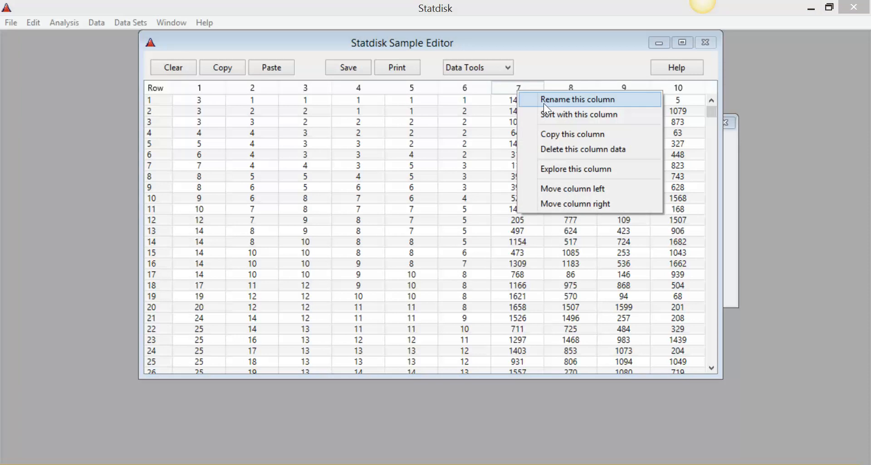
left_click(549, 111)
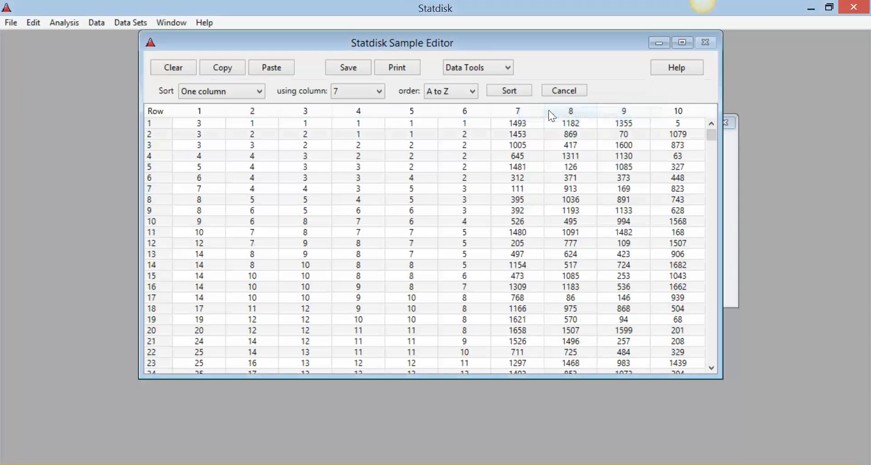
left_click(518, 91)
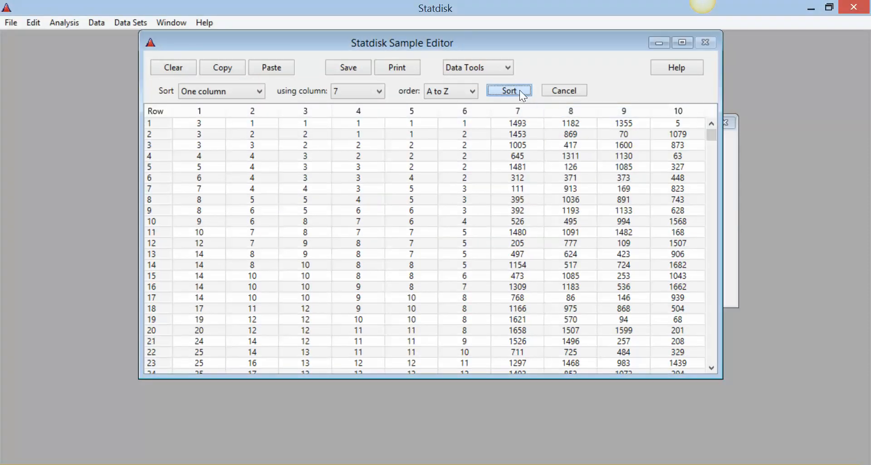
- Sort only column 8 in A to Z order, leaving the other columns out of the sort
left_click(573, 93)
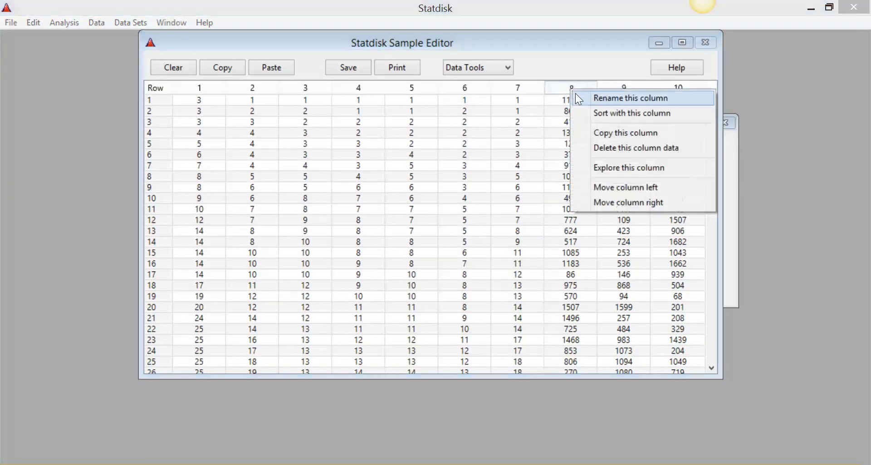
left_click(589, 109)
left_click(521, 91)
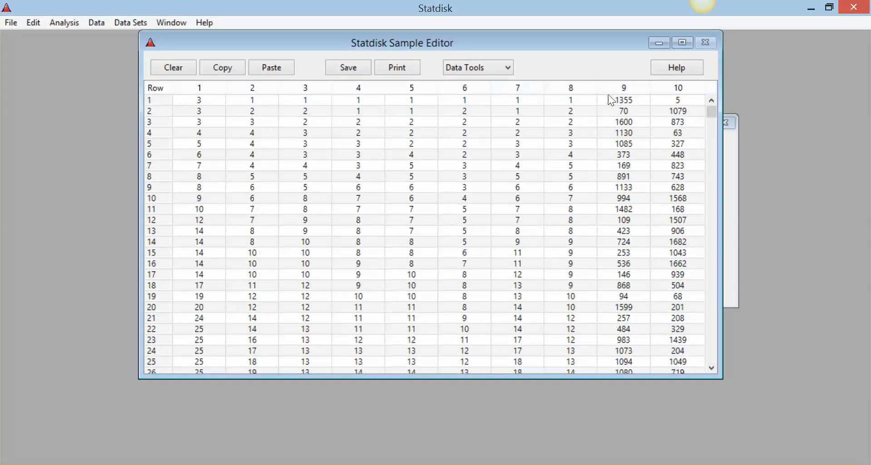
- Sort only column 9 in A to Z order, leaving the other columns out of the sort
left_click(609, 89)
left_click(660, 113)
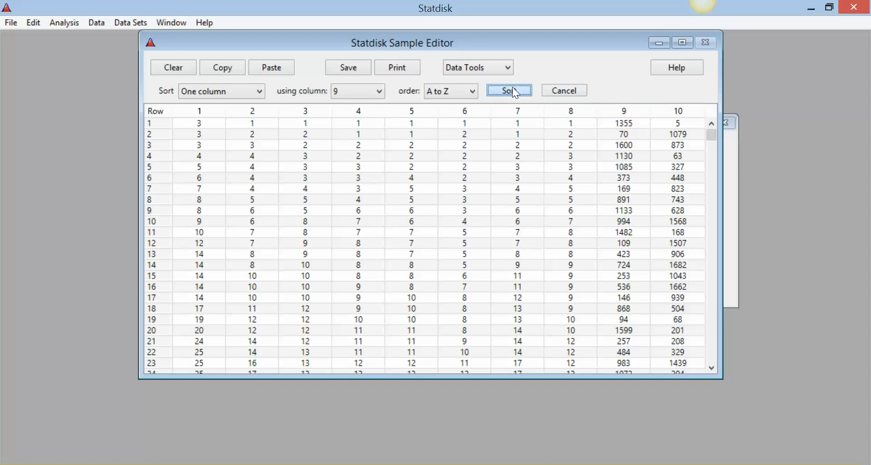
left_click(515, 92)
- Sort only column 10 in A to Z order, leaving the other columns out of the sort
left_click(658, 88)
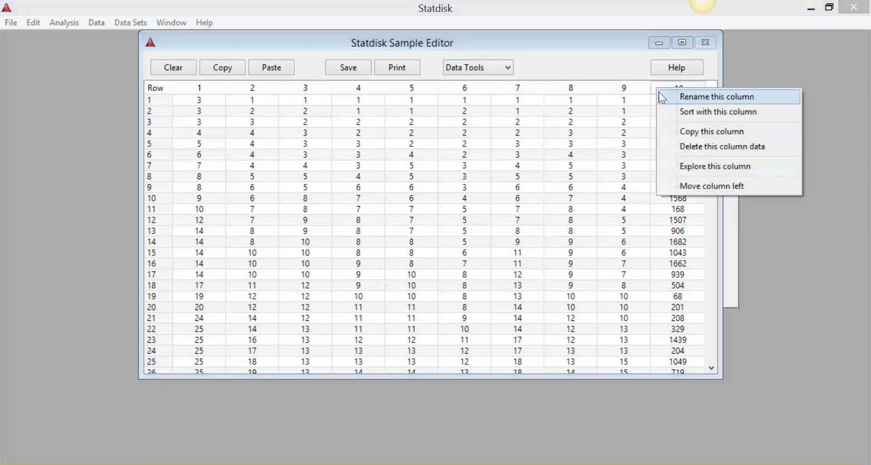
left_click(683, 111)
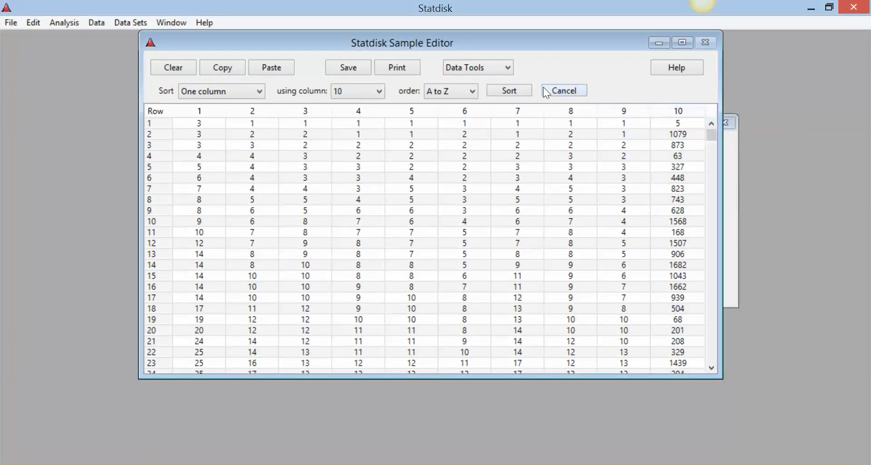
left_click(527, 92)
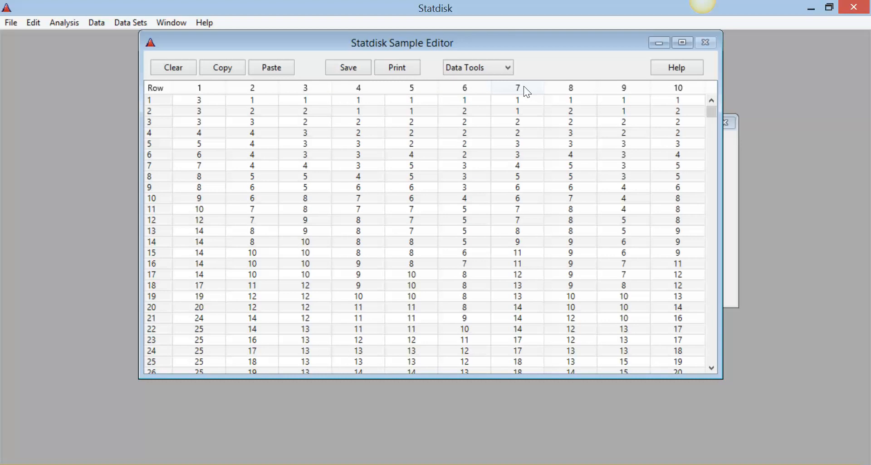